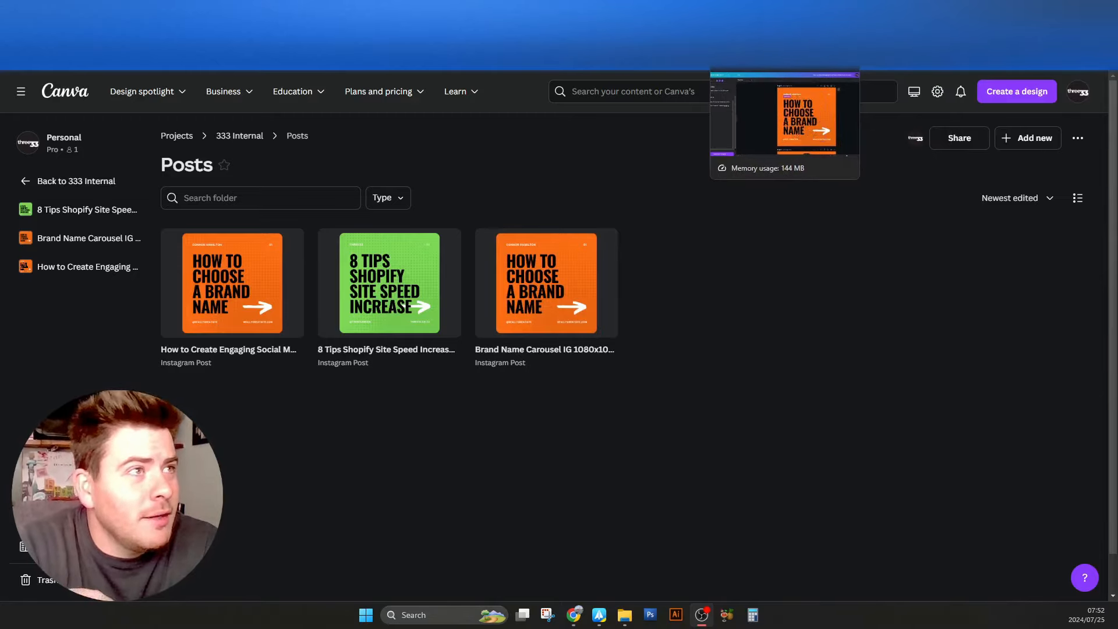
Switch to the ChatGPT conversation and look back through the generated carousel posts to the list without descriptions.
left_click(657, 13)
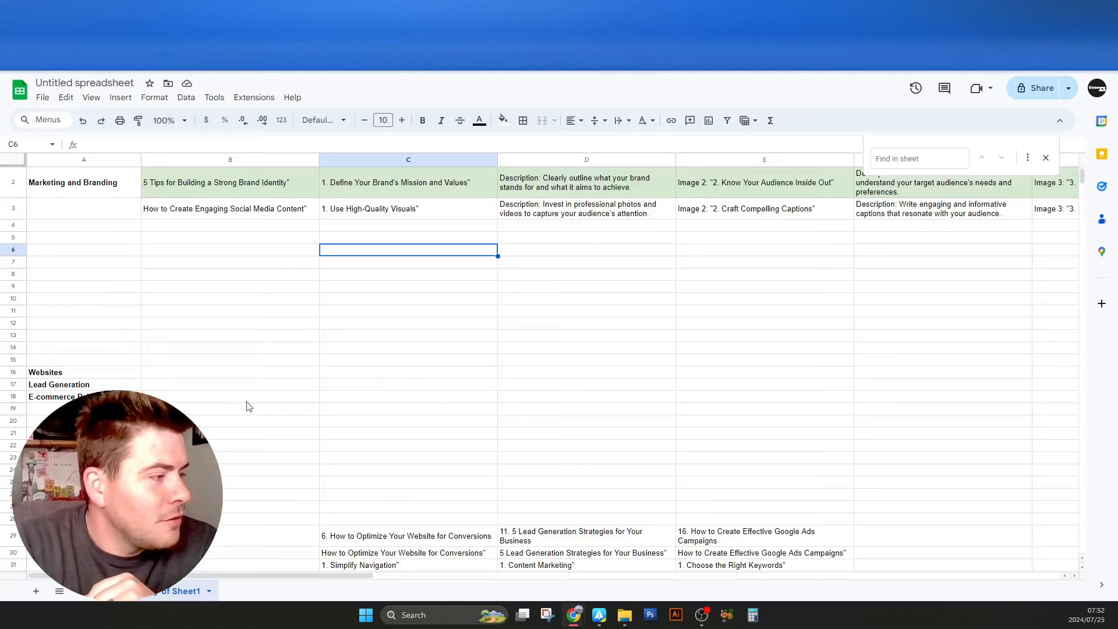
key("alt+Tab")
scroll(665, 377, "up", 15)
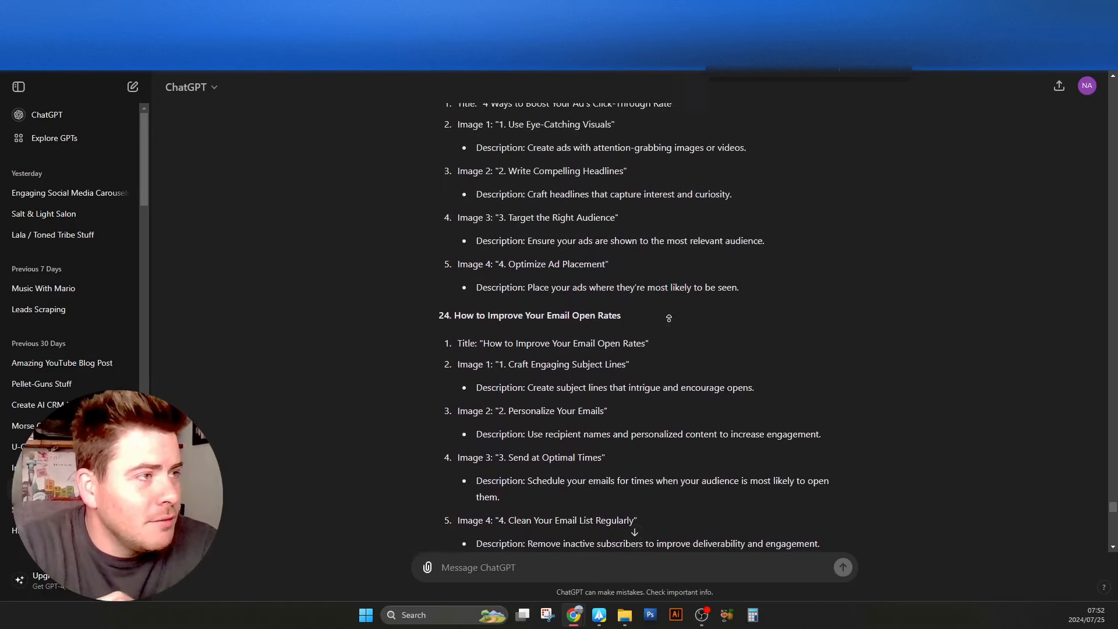
scroll(667, 318, "up", 20)
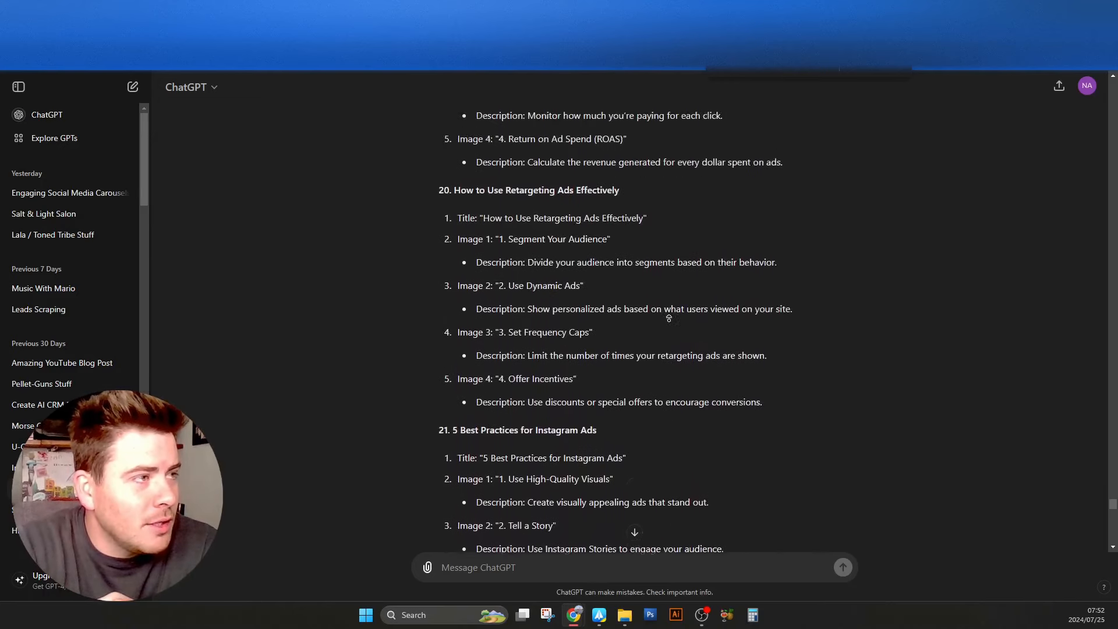
scroll(669, 325, "up", 20)
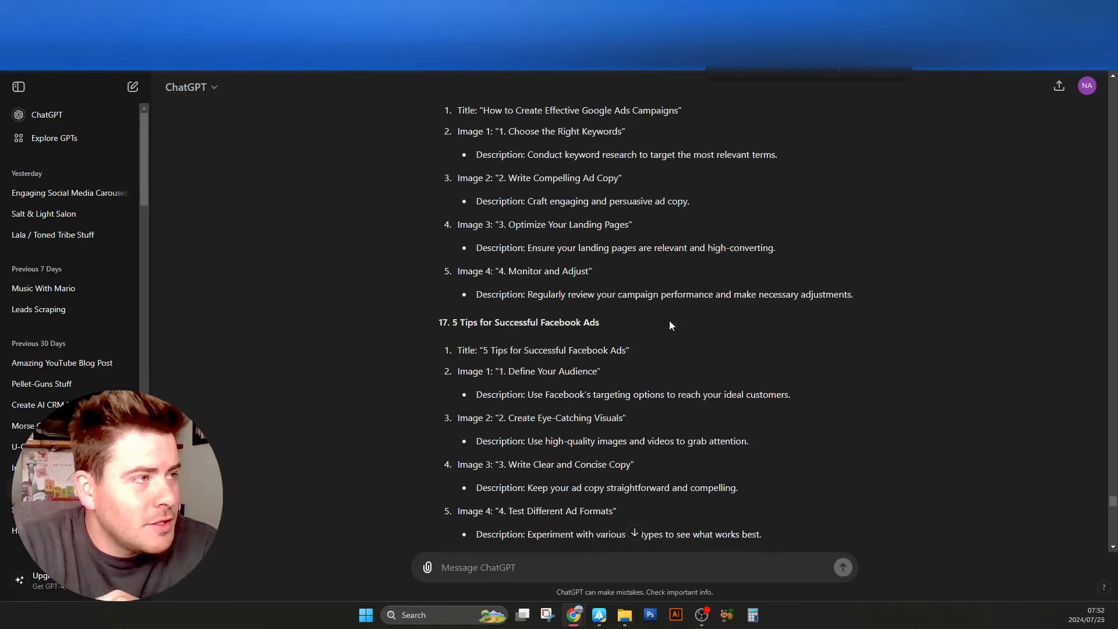
scroll(669, 324, "up", 8)
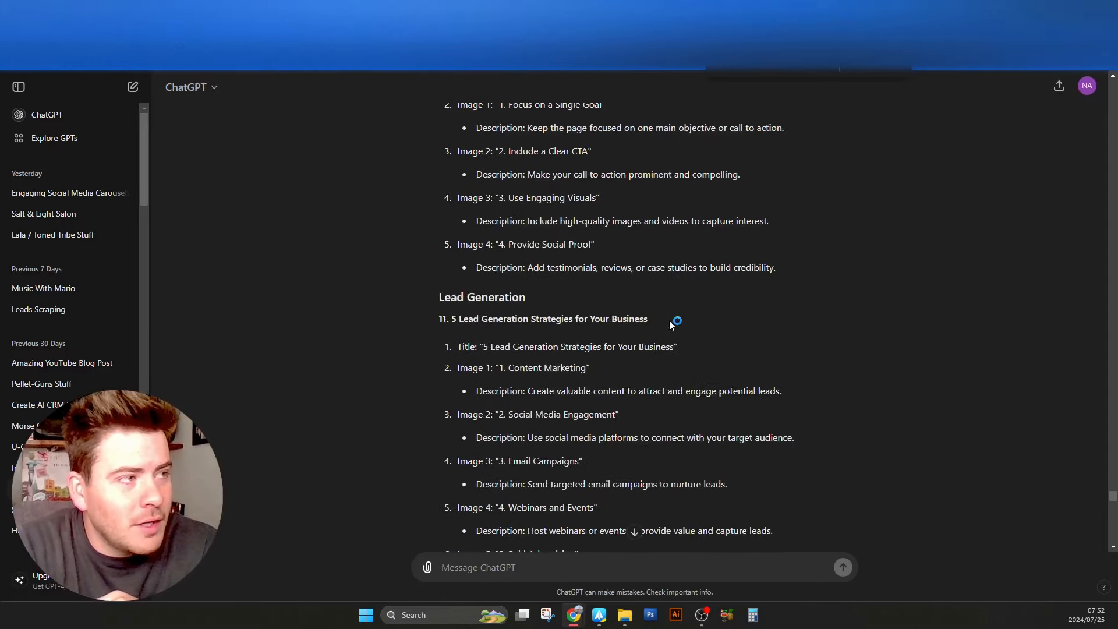
scroll(670, 321, "up", 20)
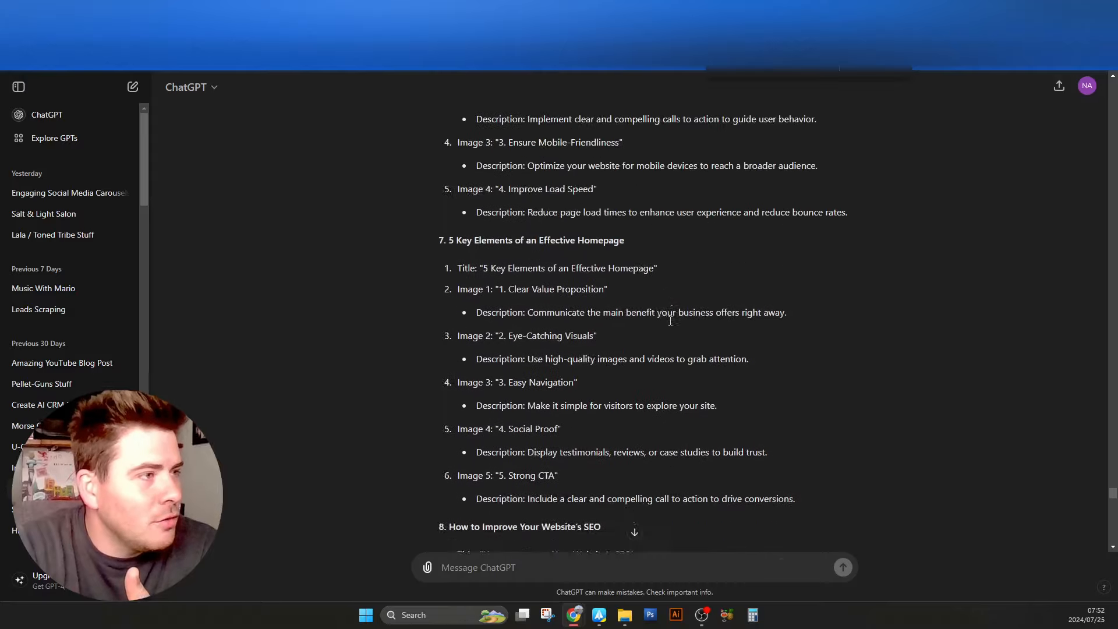
scroll(673, 317, "up", 20)
scroll(673, 316, "down", 17)
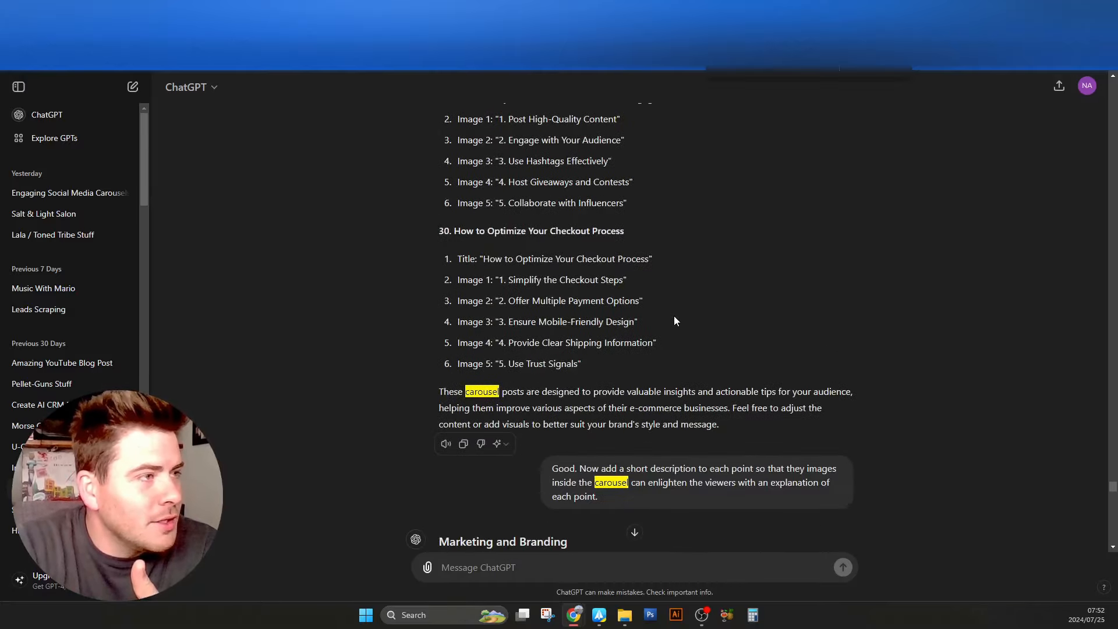
scroll(545, 286, "up", 2)
scroll(544, 286, "up", 5)
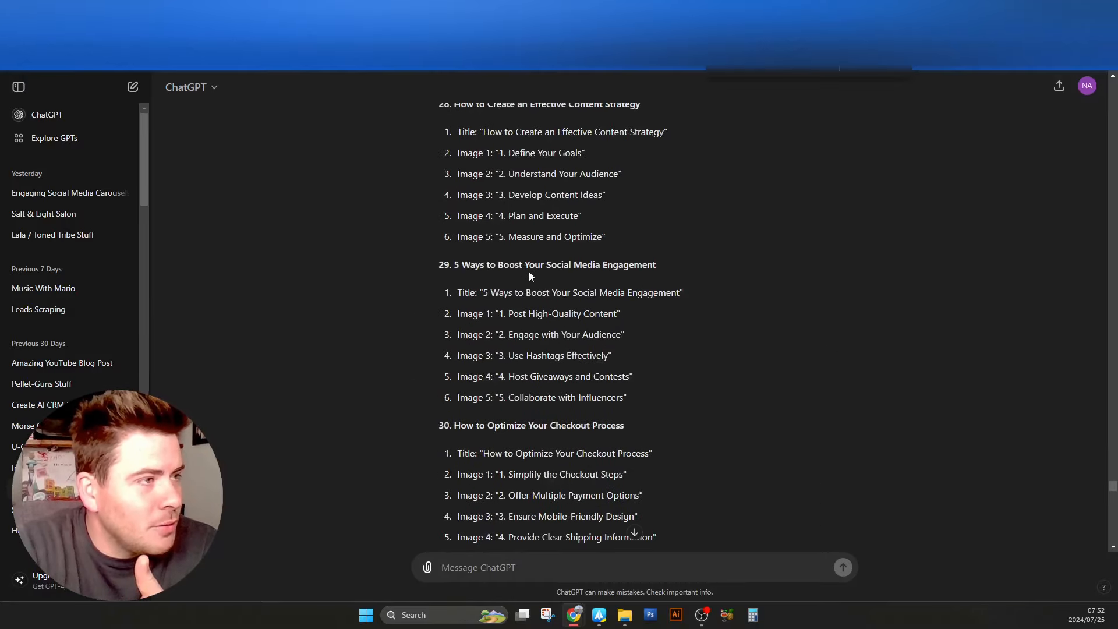
Review the numbered carousel ideas such as content strategy, e-commerce metrics and advanced SEO techniques, ending at the Marketing and Branding answer with descriptions.
scroll(521, 366, "up", 7)
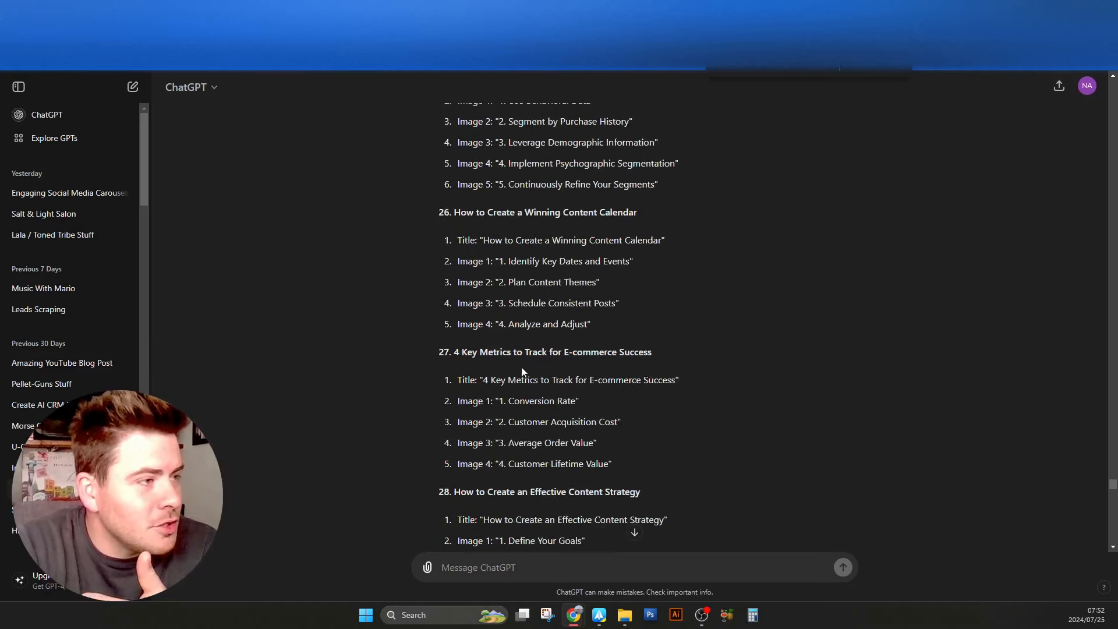
left_click_drag(615, 493, 466, 492)
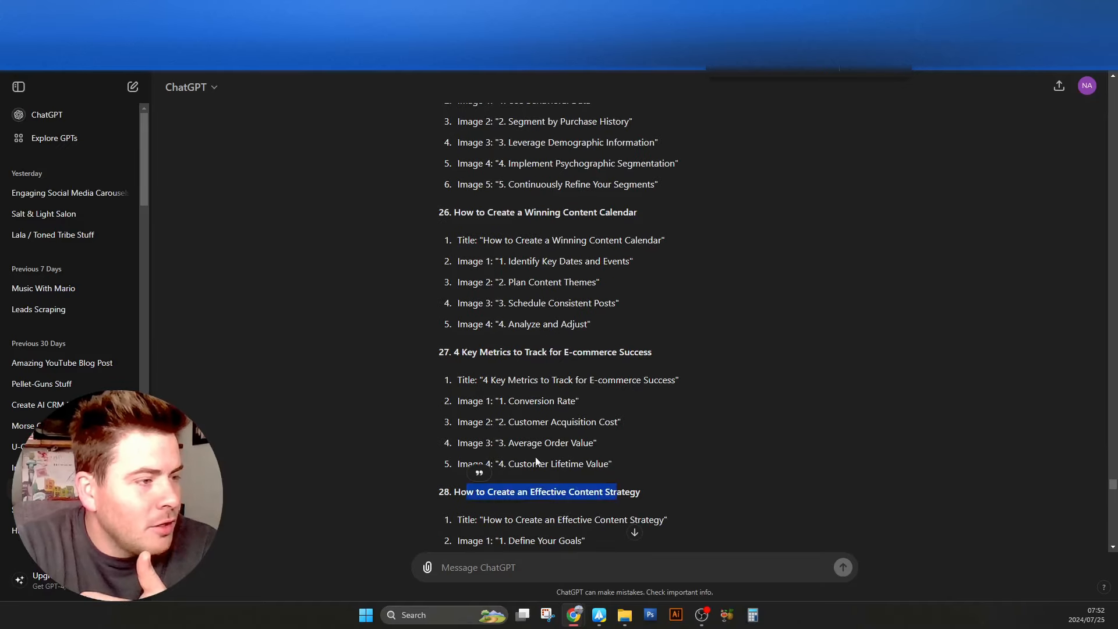
left_click_drag(582, 353, 507, 352)
scroll(572, 332, "up", 3)
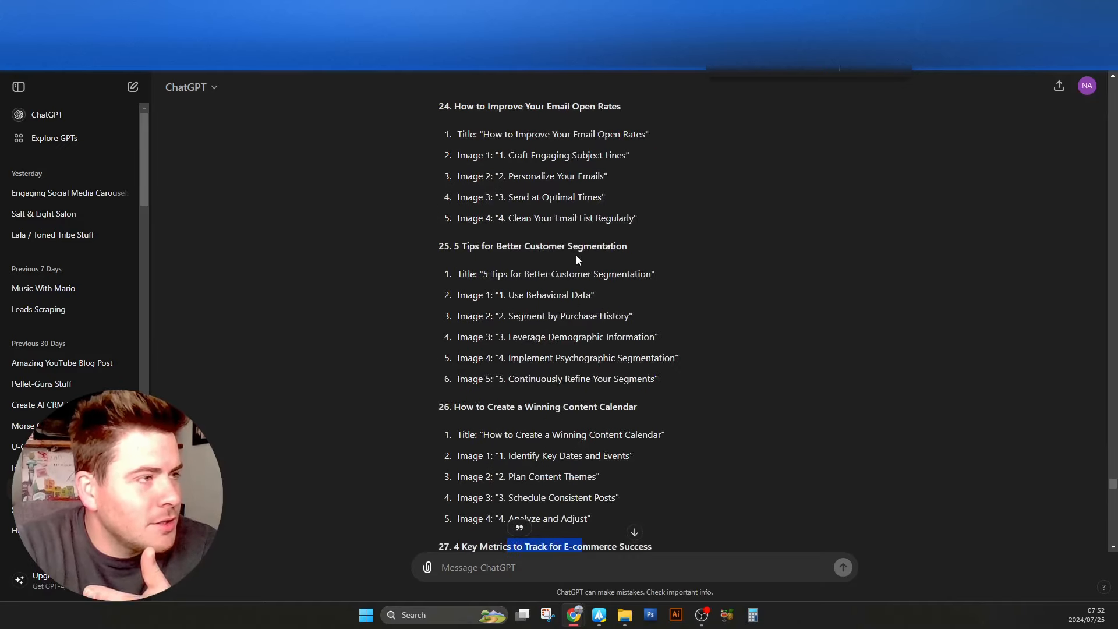
scroll(576, 259, "up", 15)
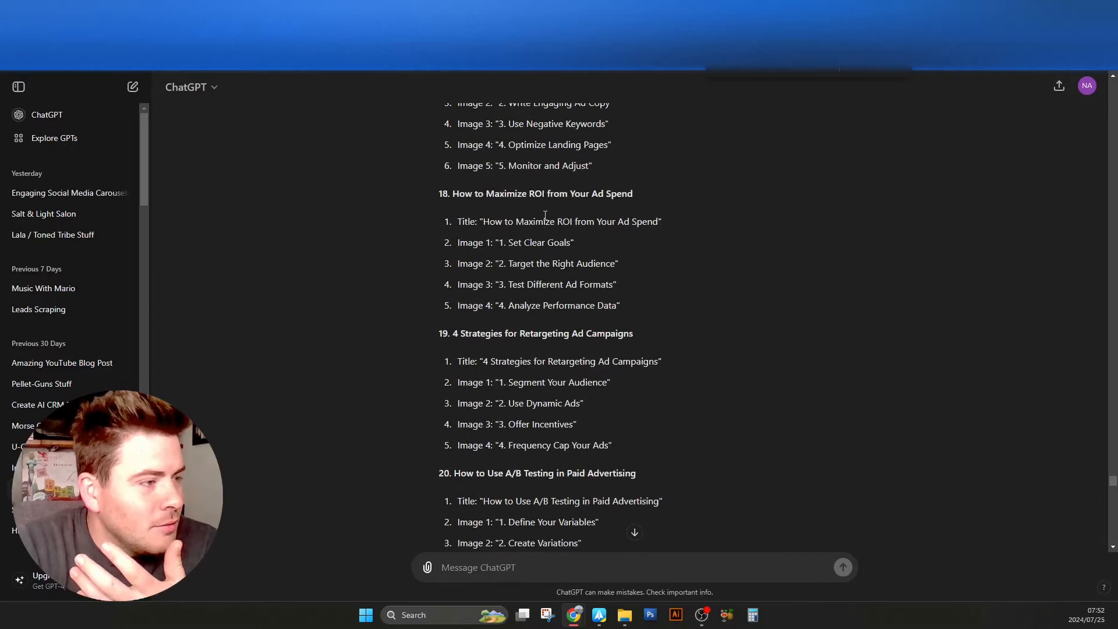
scroll(545, 216, "down", 3)
scroll(546, 386, "down", 3)
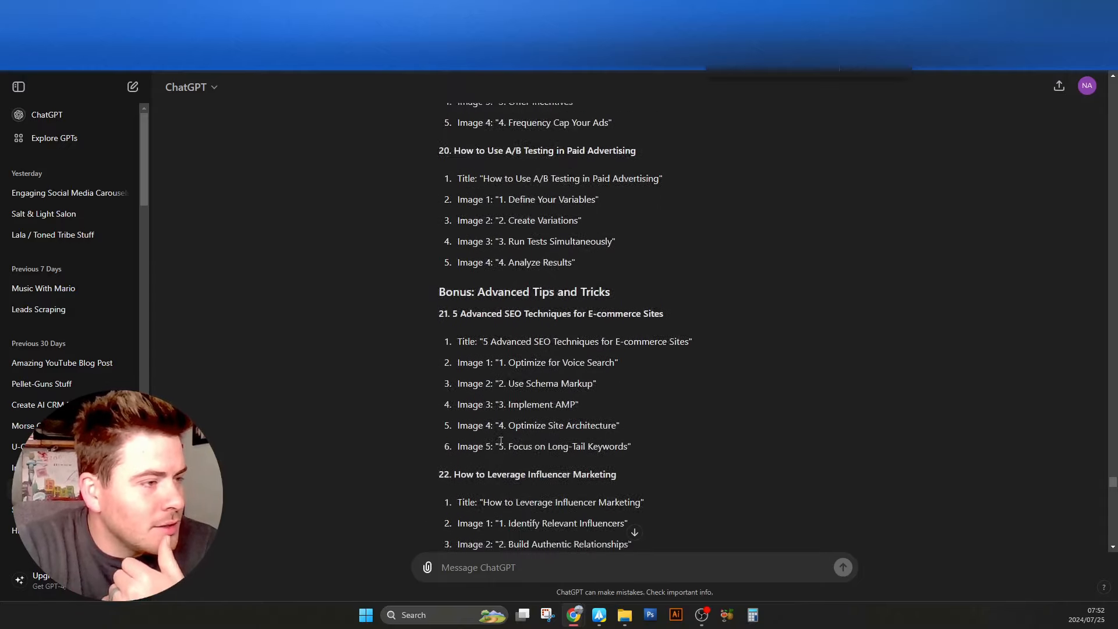
left_click_drag(502, 250, 666, 251)
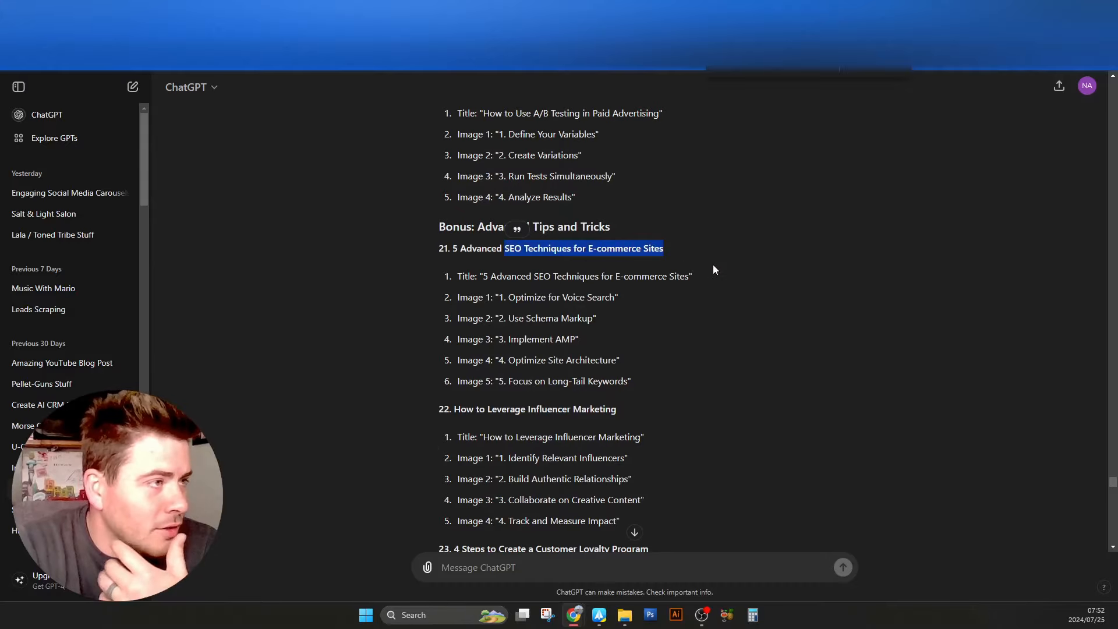
scroll(745, 301, "down", 20)
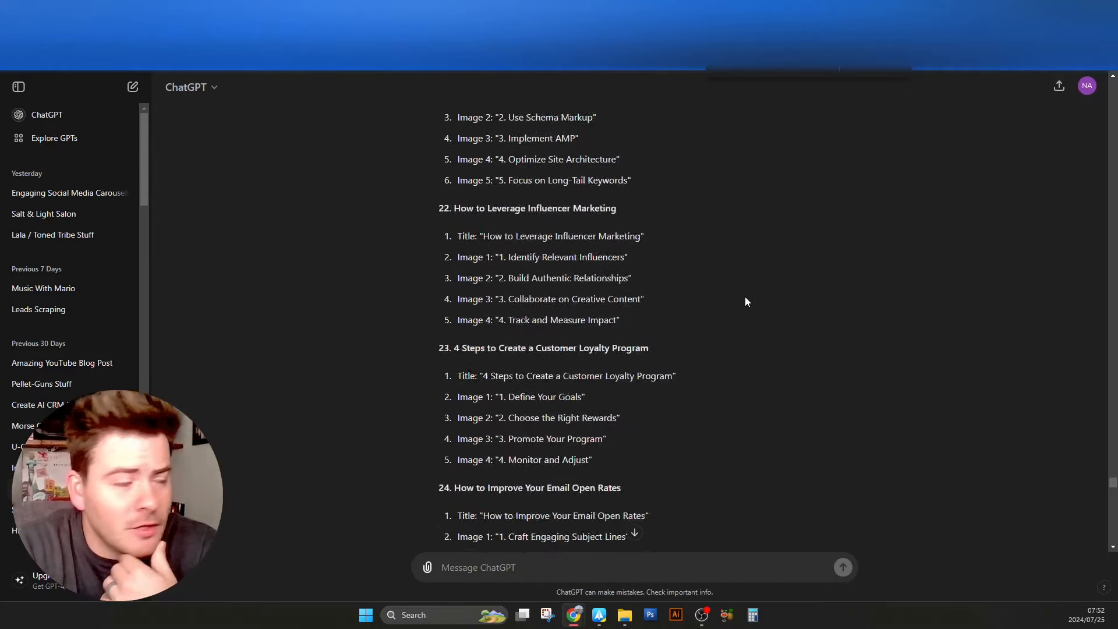
scroll(591, 289, "down", 3)
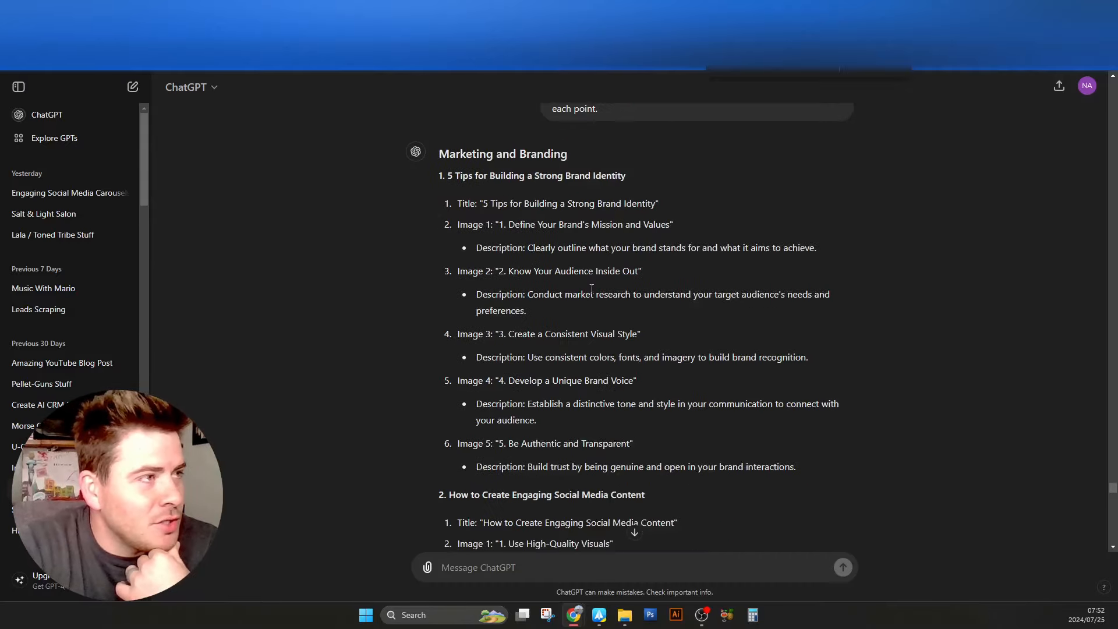
Examine the "5 Tips for Building a Strong Brand Identity" post under Marketing and Branding, including its title, image headings and descriptions.
left_click_drag(443, 154, 578, 153)
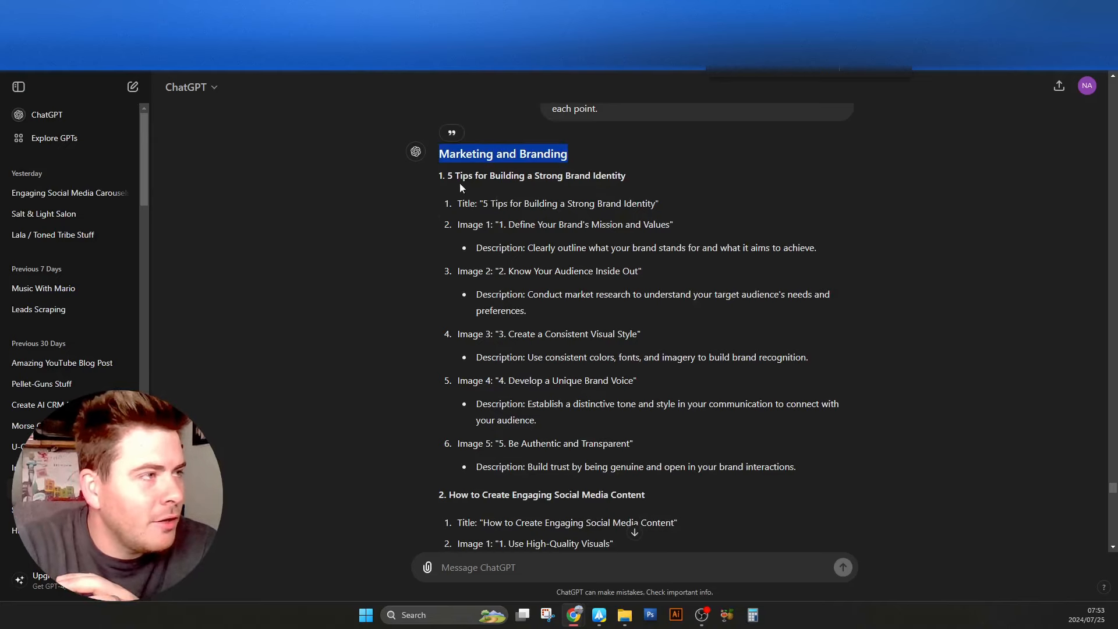
left_click_drag(449, 175, 634, 177)
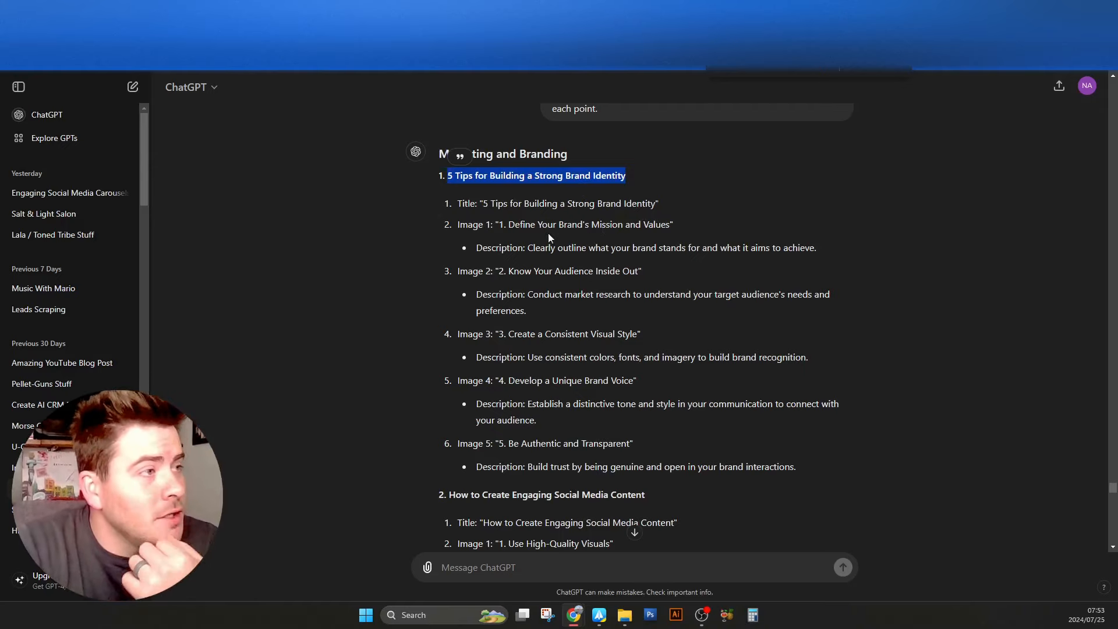
left_click_drag(448, 201, 623, 411)
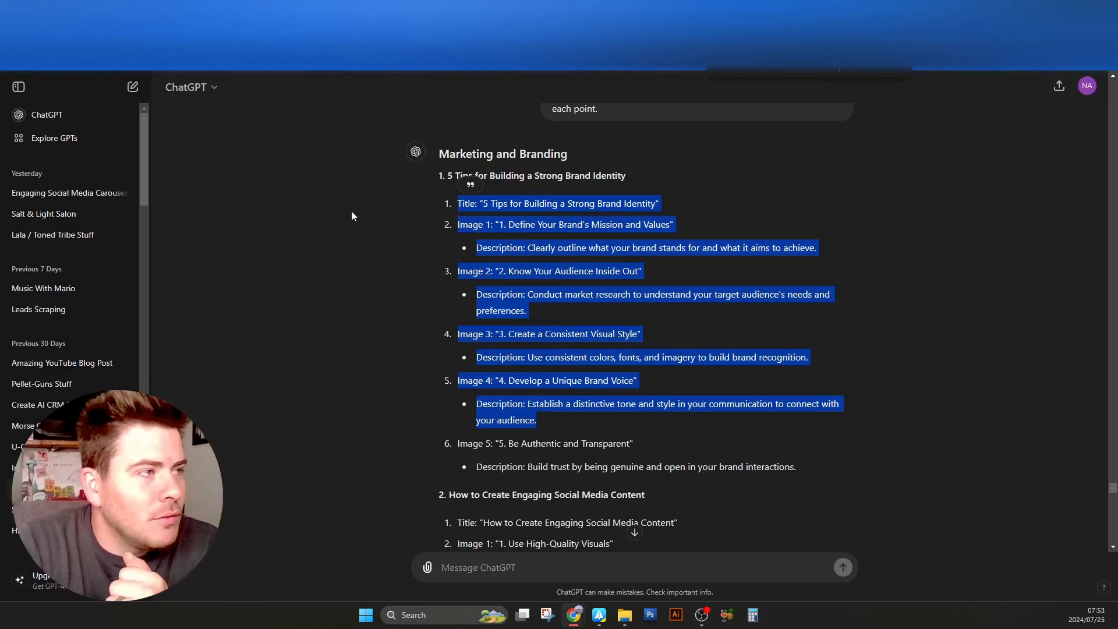
left_click_drag(515, 225, 665, 229)
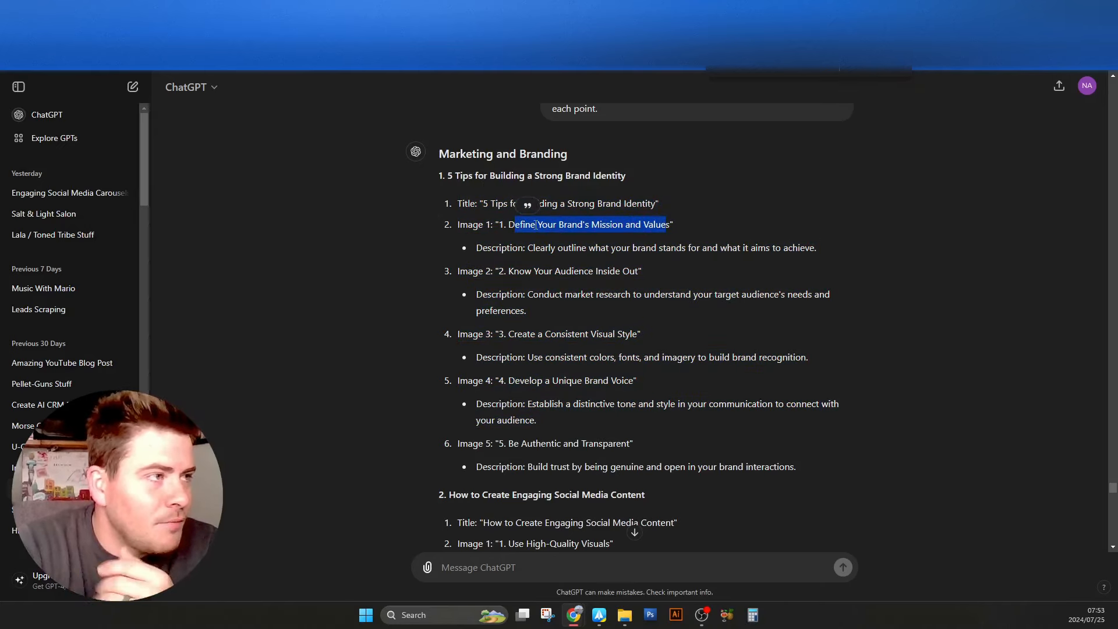
left_click_drag(480, 249, 816, 249)
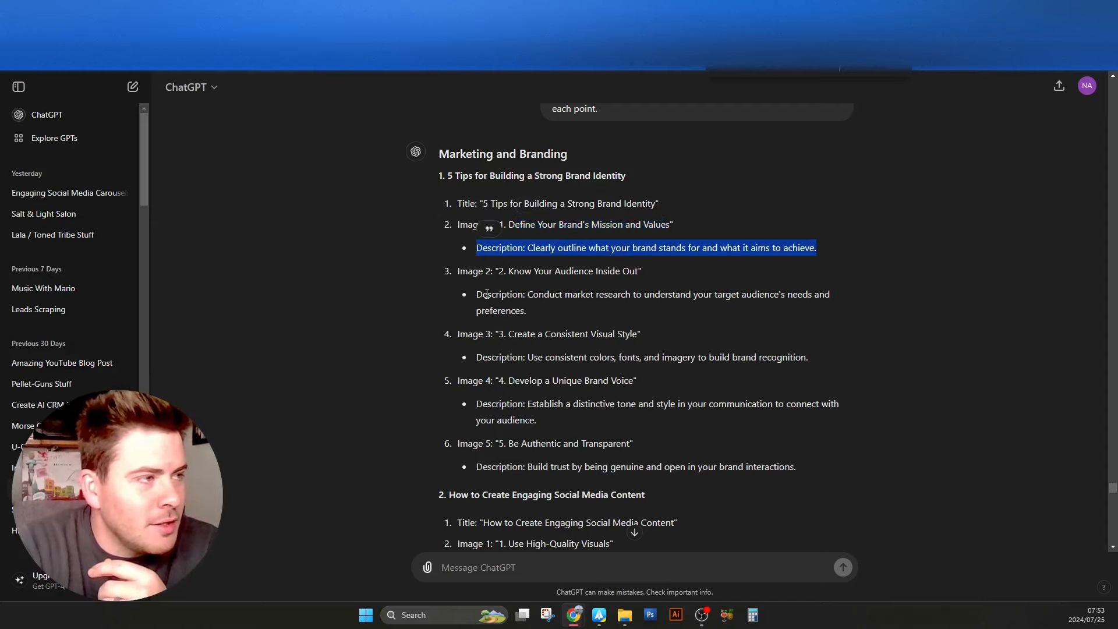
left_click_drag(639, 271, 541, 318)
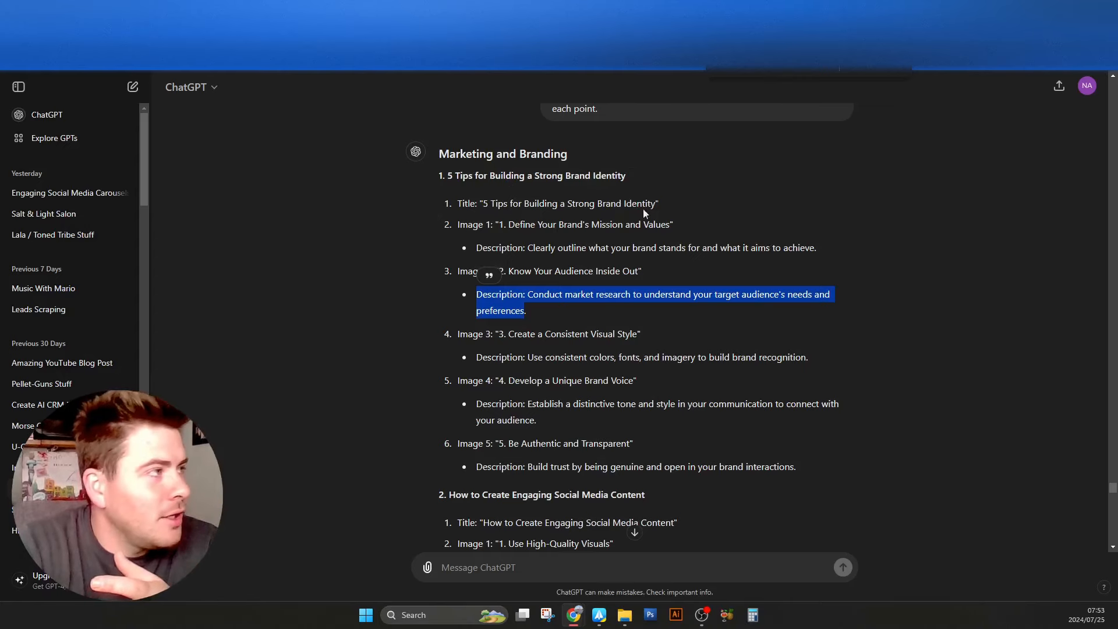
left_click(832, 242)
scroll(832, 243, "down", 1)
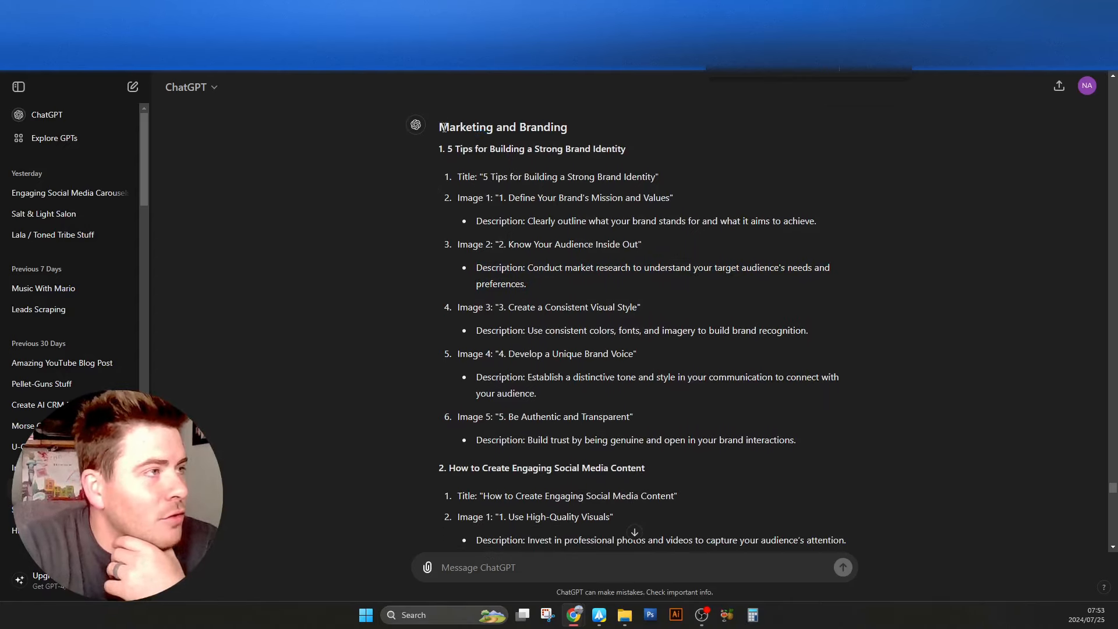
left_click_drag(440, 126, 684, 400)
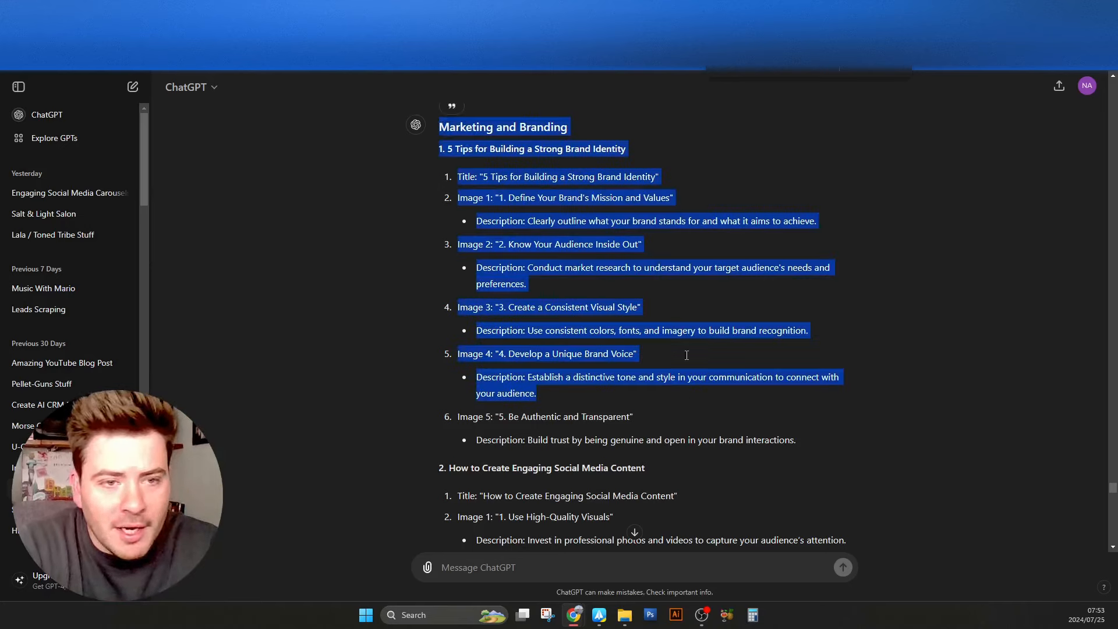
Switch to the spreadsheet and inspect the Marketing and Branding column on the original sheet.
key("alt+Tab")
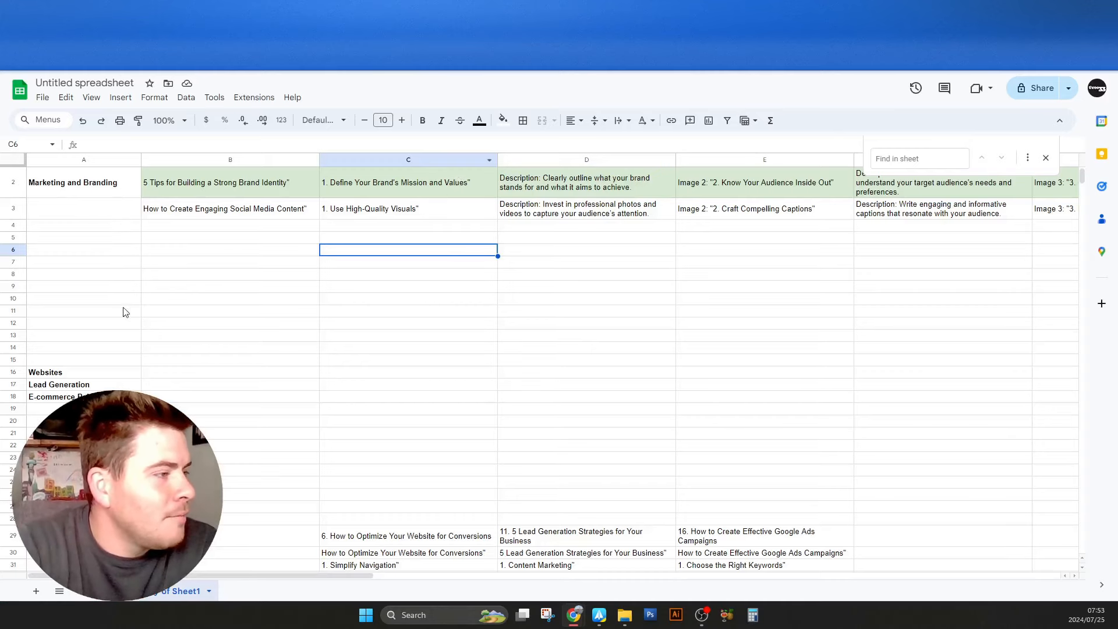
key("ctrl+z")
scroll(181, 397, "up", 5)
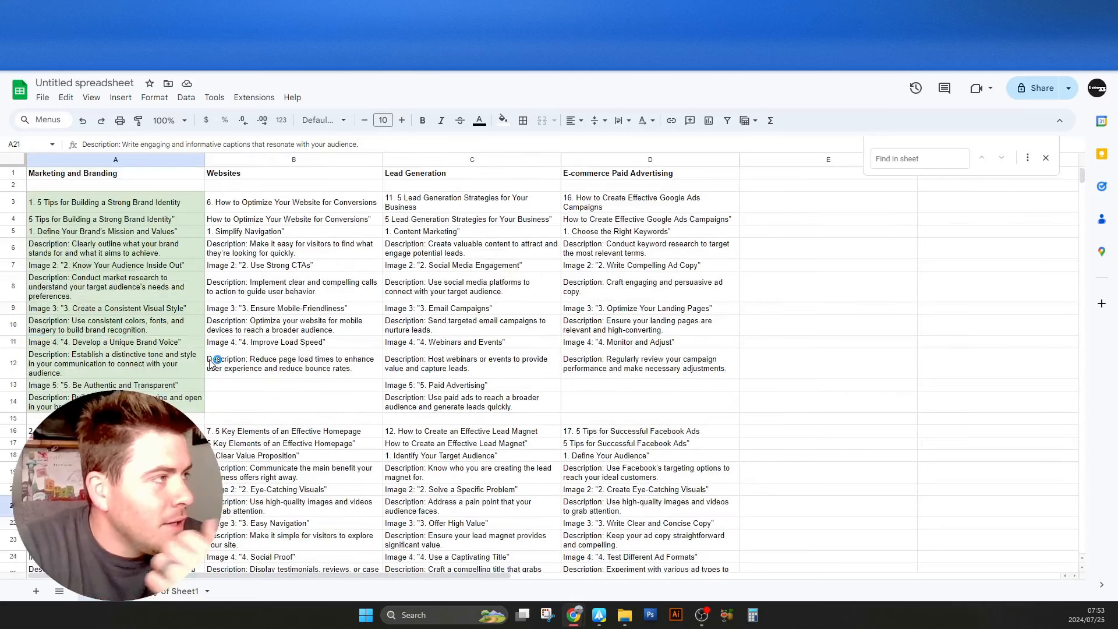
left_click(159, 158)
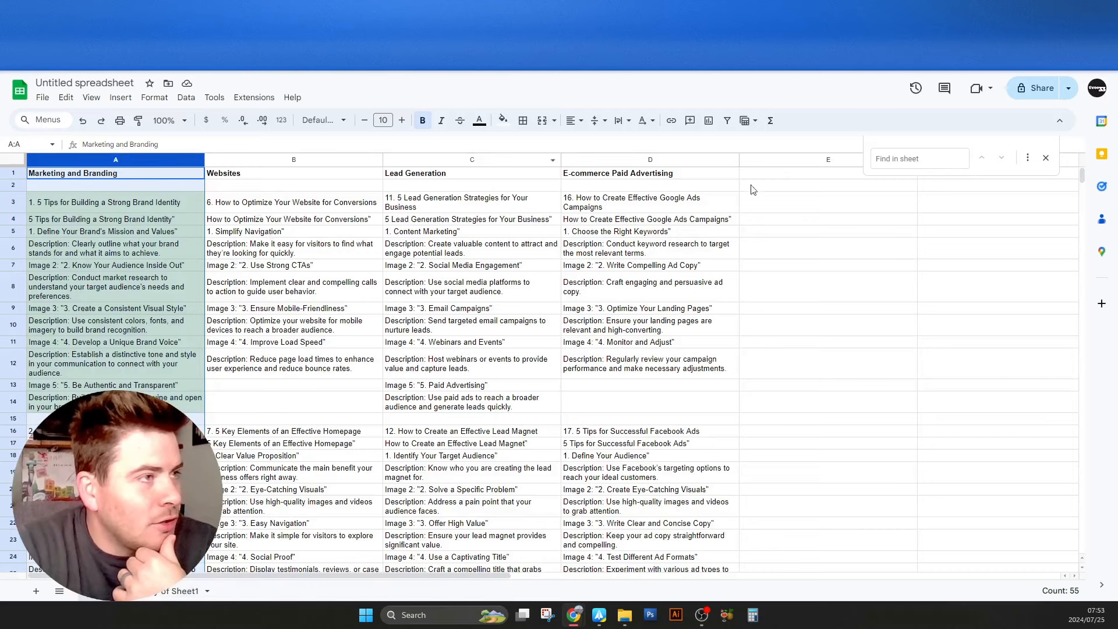
left_click(291, 308)
Compare the category headings in row 1 of the original sheet with the categories in A2:A18 of Copy of Sheet1.
left_click(179, 591)
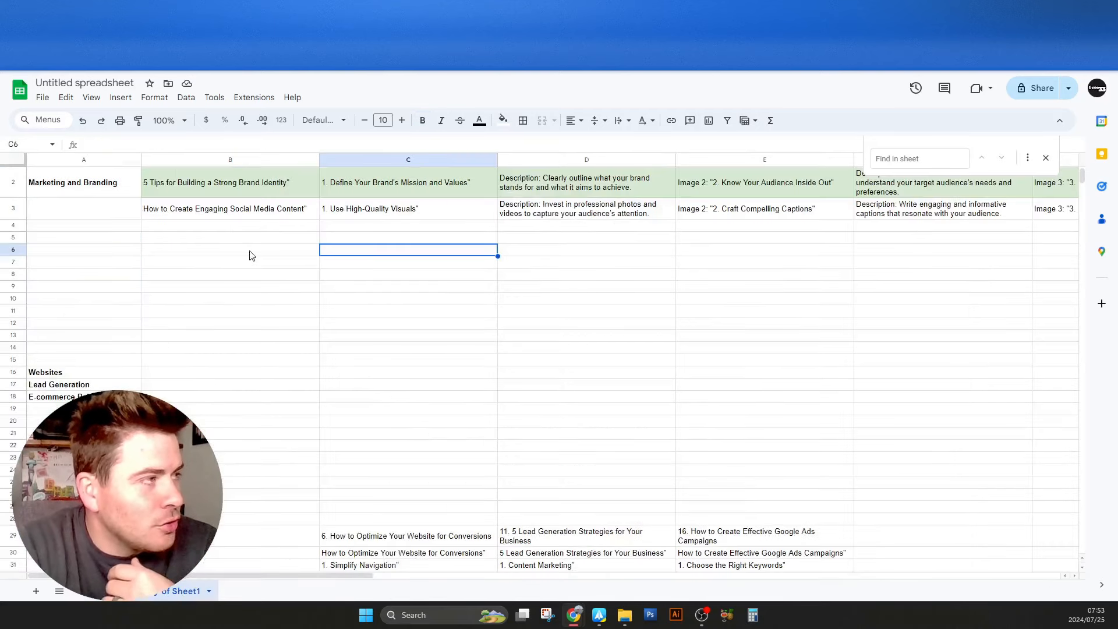
left_click(108, 602)
left_click_drag(64, 173, 736, 184)
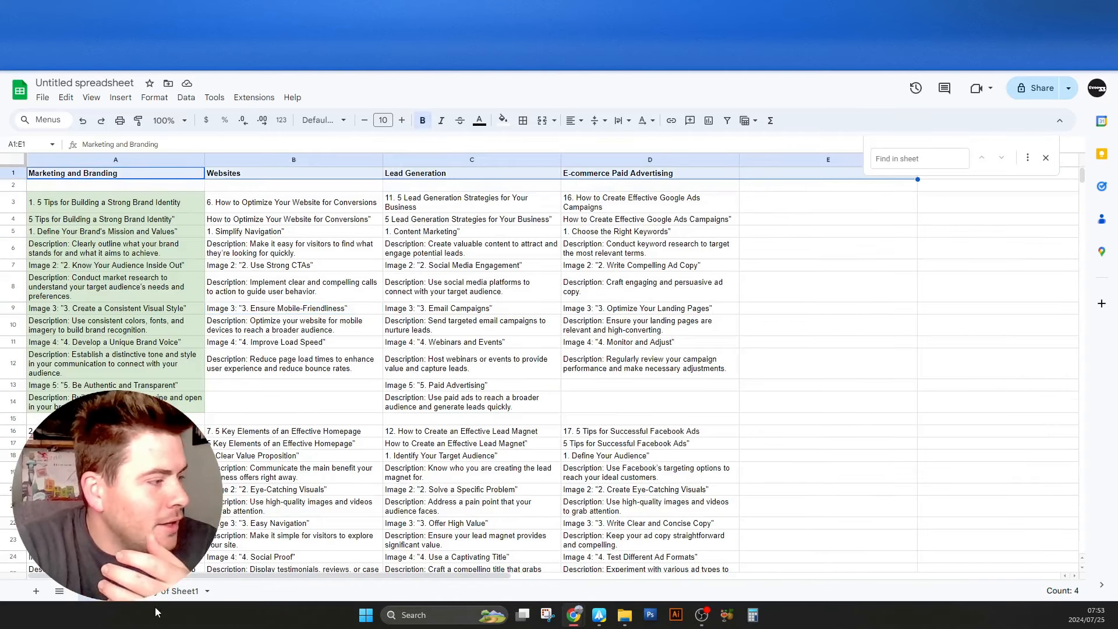
left_click(163, 592)
left_click_drag(87, 204, 98, 417)
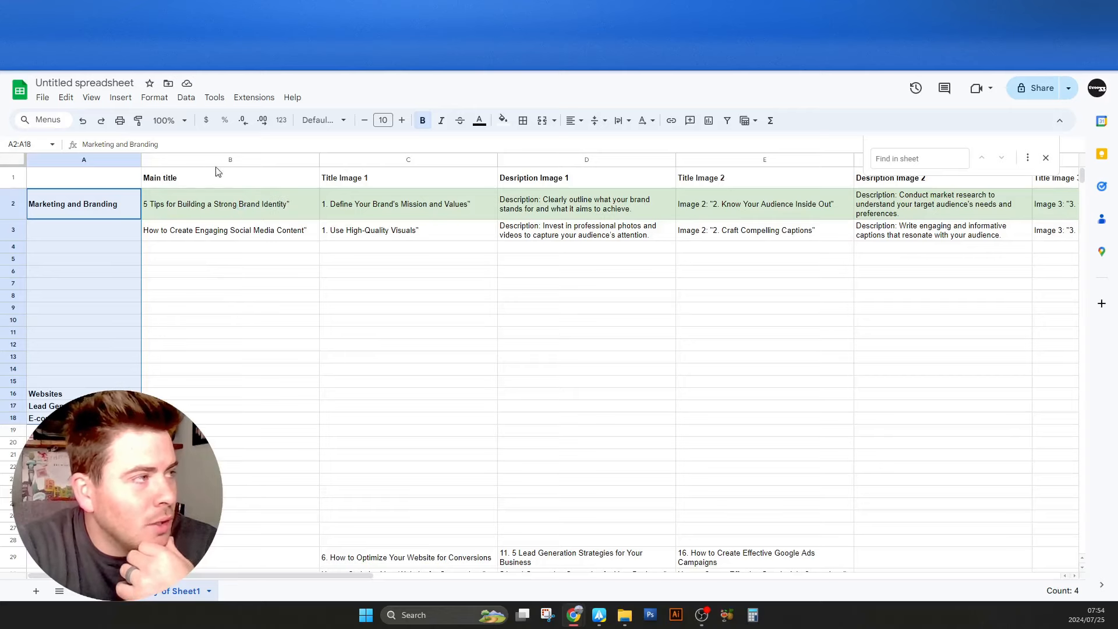
Examine the row 1 headings from Main title through the image titles and descriptions on Copy of Sheet1, closing the find box.
left_click(232, 178)
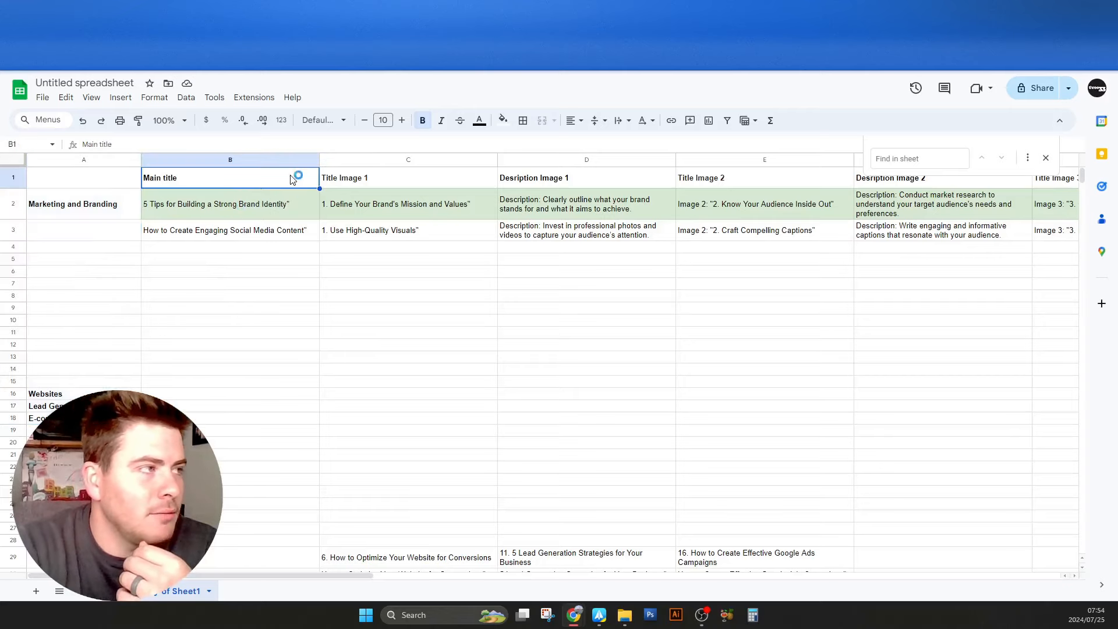
left_click_drag(300, 177, 1048, 168)
left_click(1046, 160)
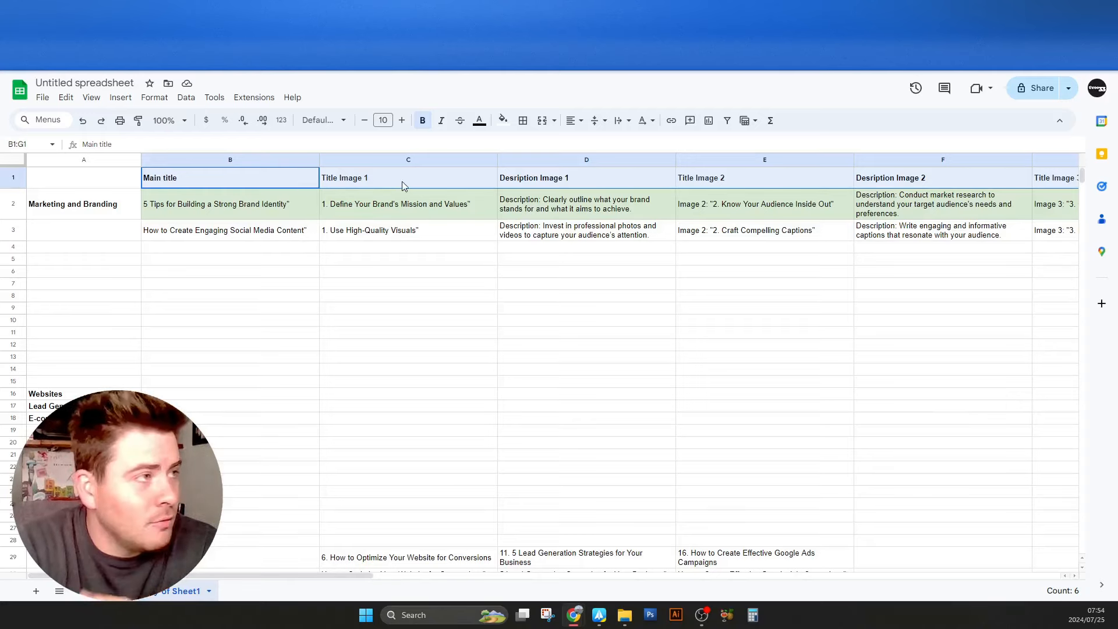
left_click(595, 186)
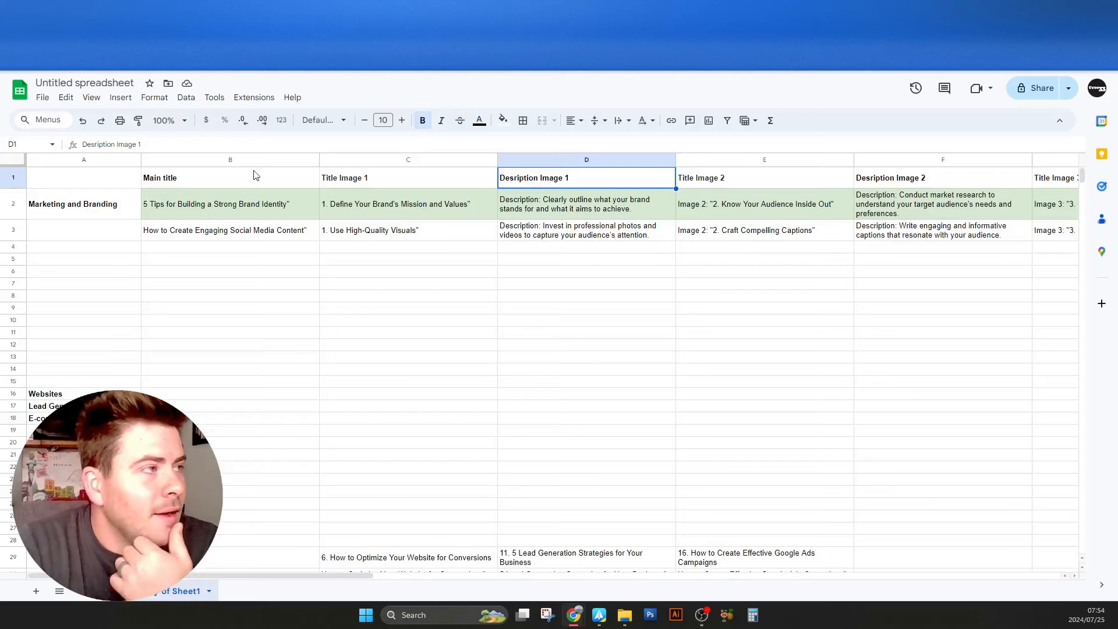
mouse_move(234, 181)
left_mouse_down()
mouse_move(963, 186)
mouse_move(254, 184)
left_mouse_up()
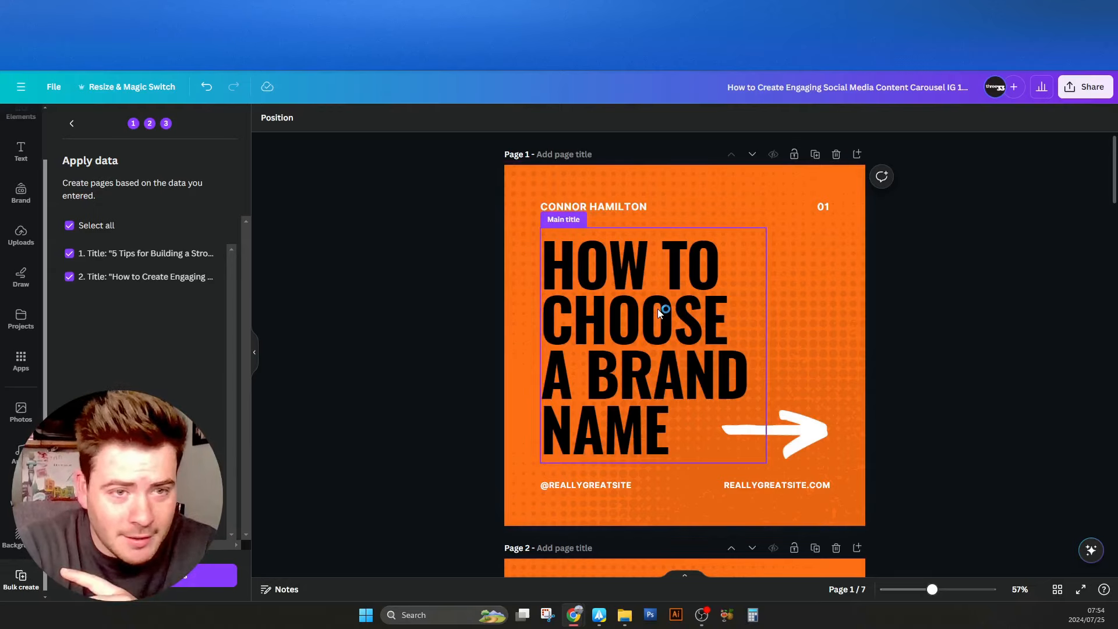
Examine the seven carousel template pages, checking which text boxes are linked to the main title, image title and description fields.
scroll(946, 395, "down", 5)
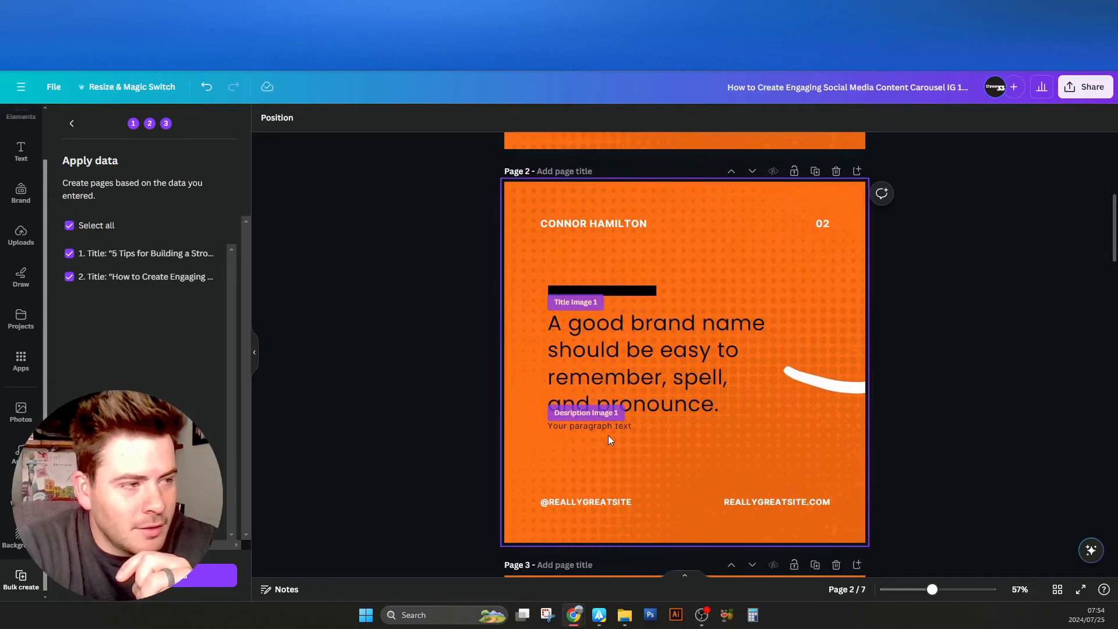
scroll(938, 373, "down", 3)
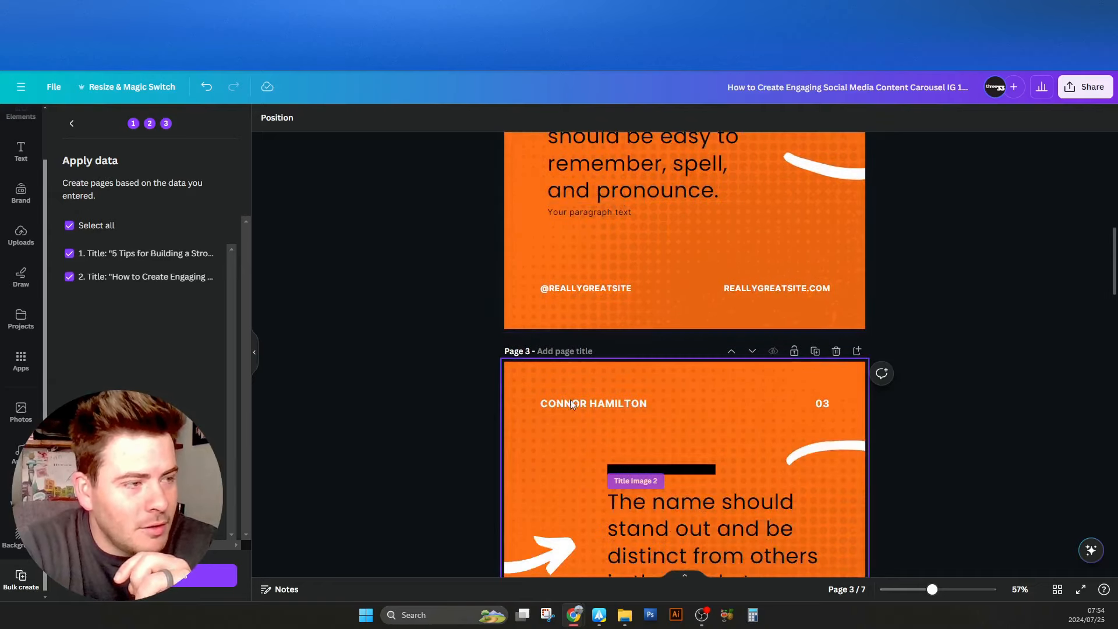
scroll(876, 446, "down", 20)
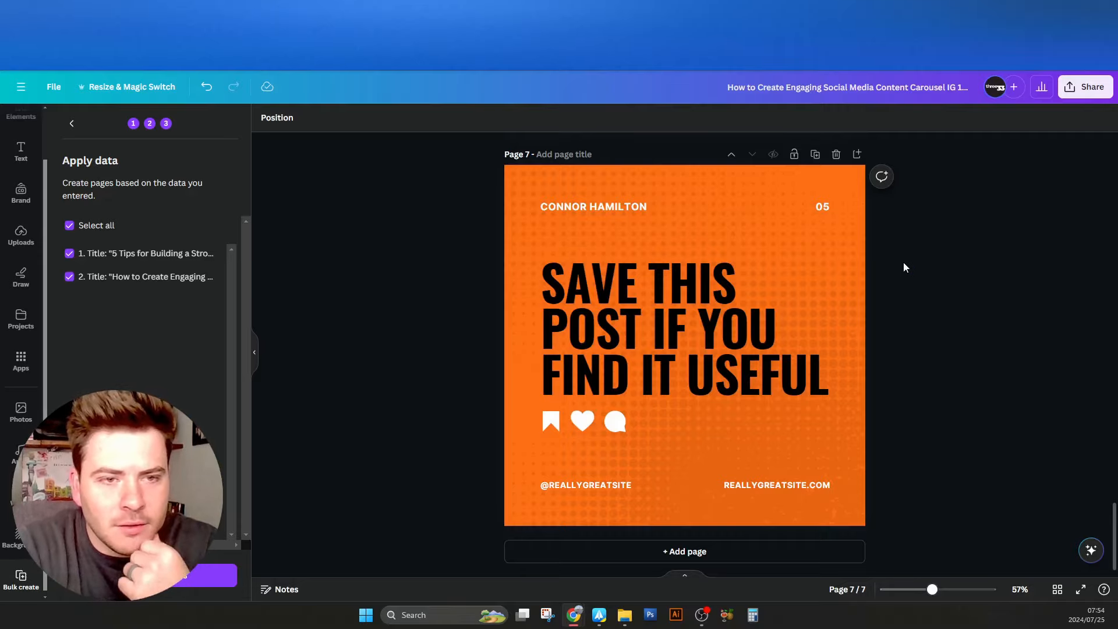
scroll(903, 262, "up", 20)
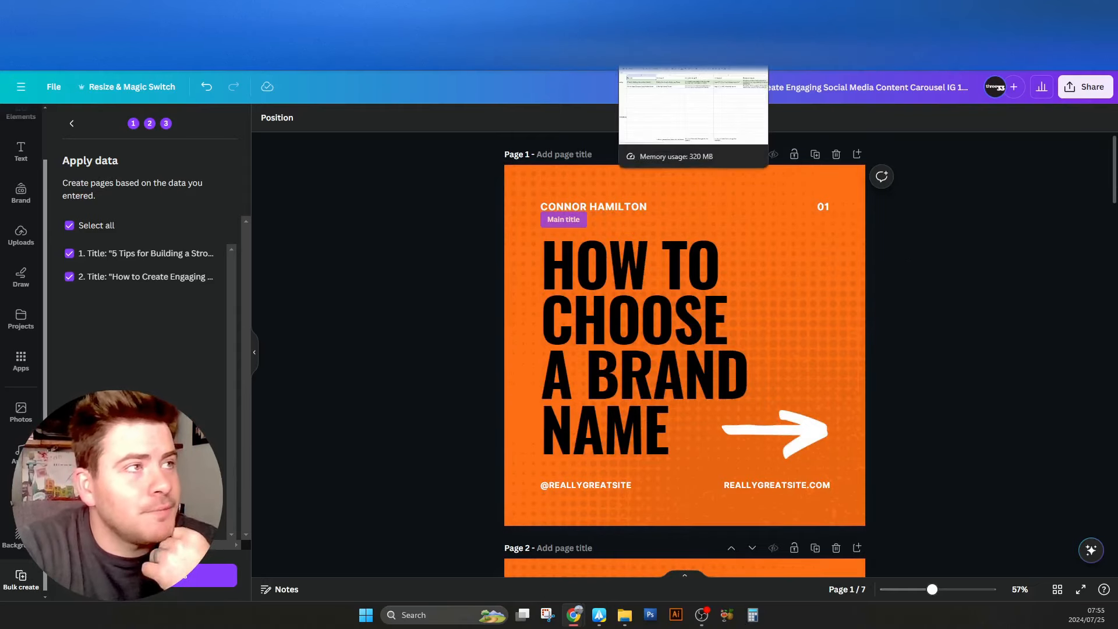
Switch to the spreadsheet and examine the post rows under the Main title through Description Image 5 headings on Copy of Sheet1.
left_click(669, 58)
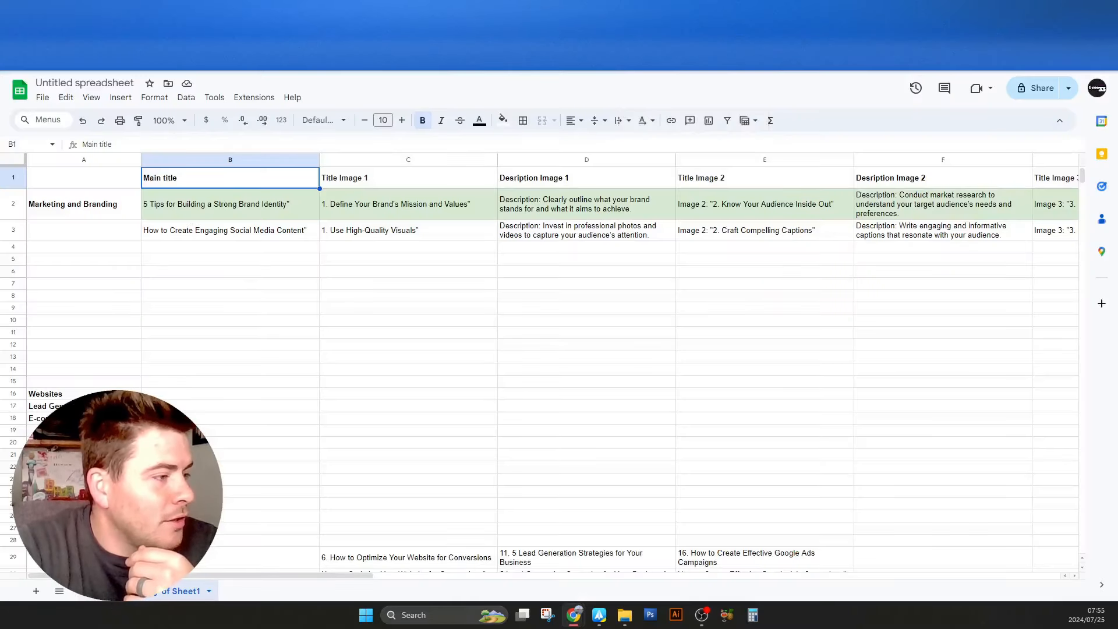
scroll(371, 417, "down", 5)
scroll(358, 422, "up", 5)
left_click_drag(526, 308, 1101, 303)
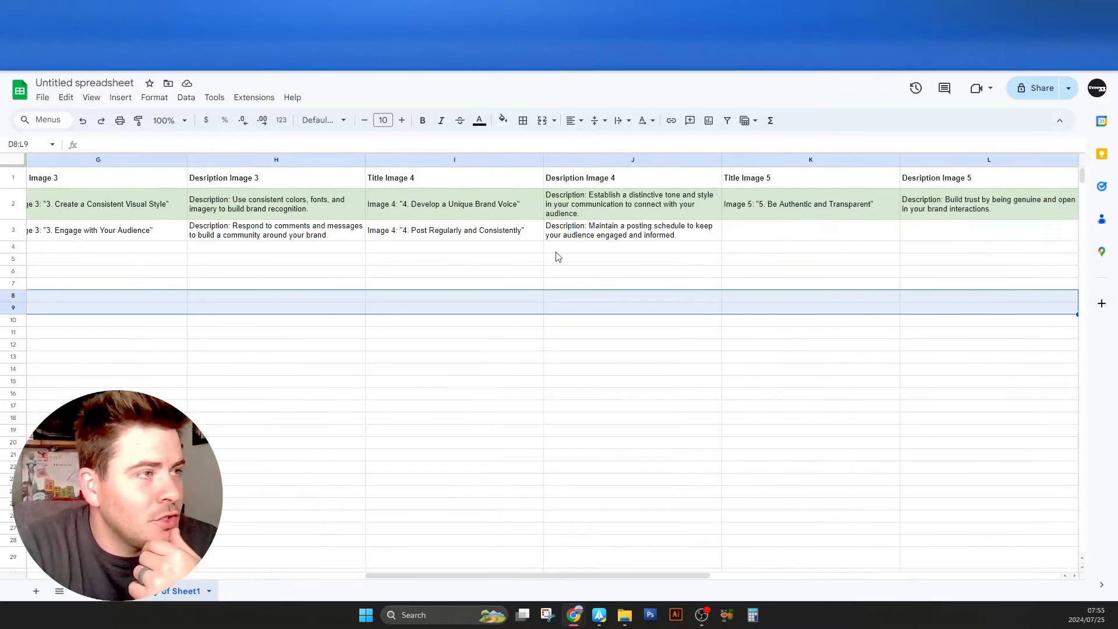
left_click_drag(532, 258, 12, 283)
scroll(481, 351, "down", 5)
scroll(481, 352, "up", 5)
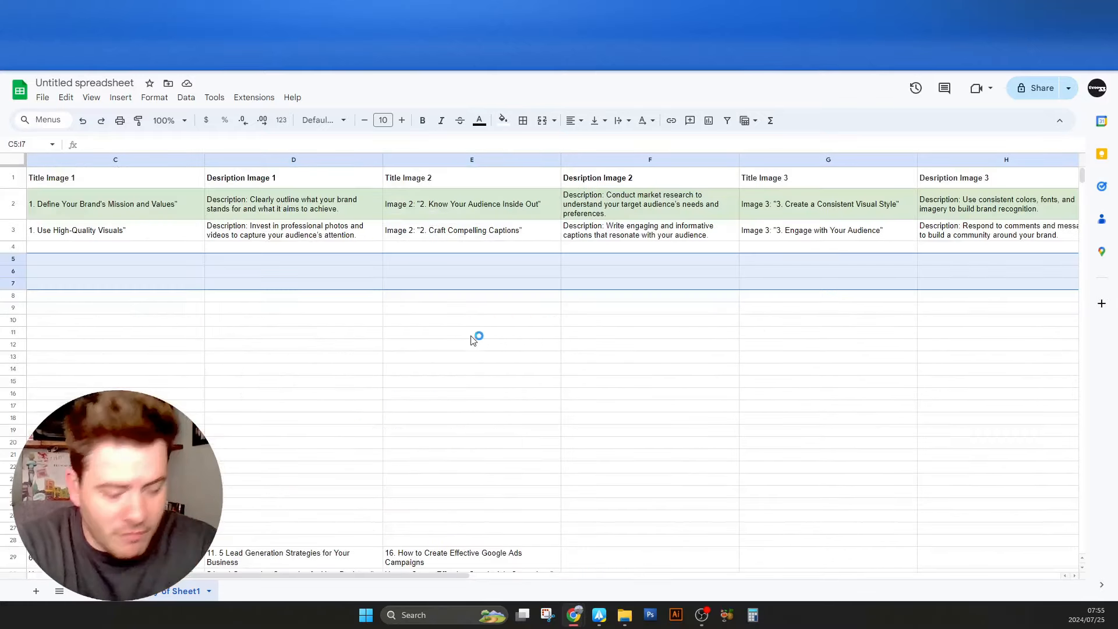
Clear the numbered heading "3. 4 Branding Mistakes to Avoid" from cell B42.
scroll(472, 341, "down", 4)
key("Home")
scroll(495, 384, "down", 3)
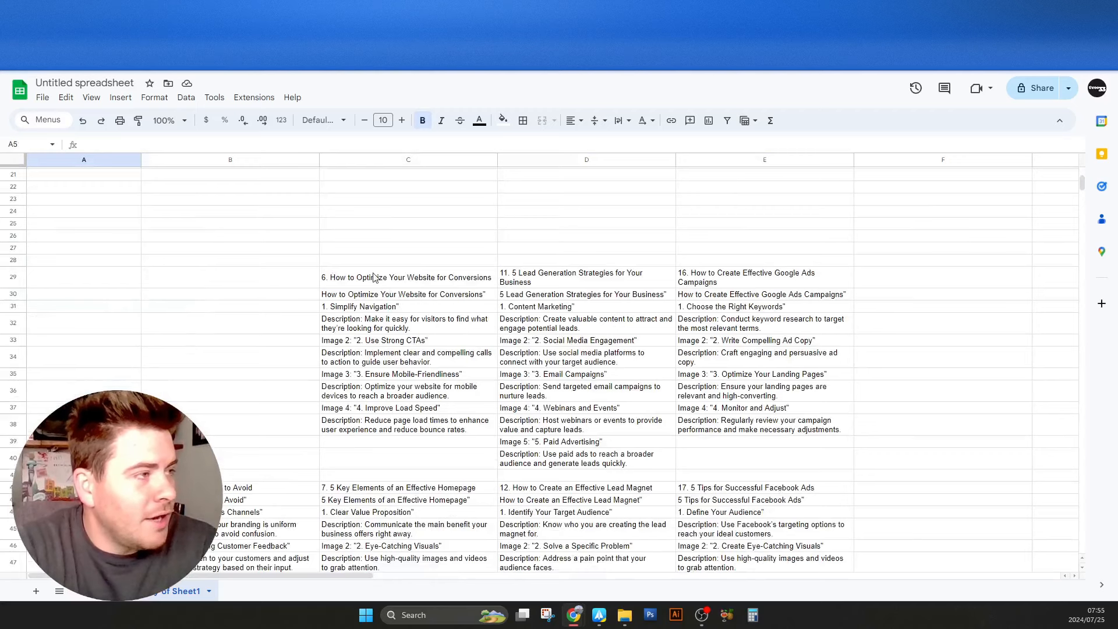
scroll(231, 402, "down", 3)
left_click_drag(256, 299, 256, 463)
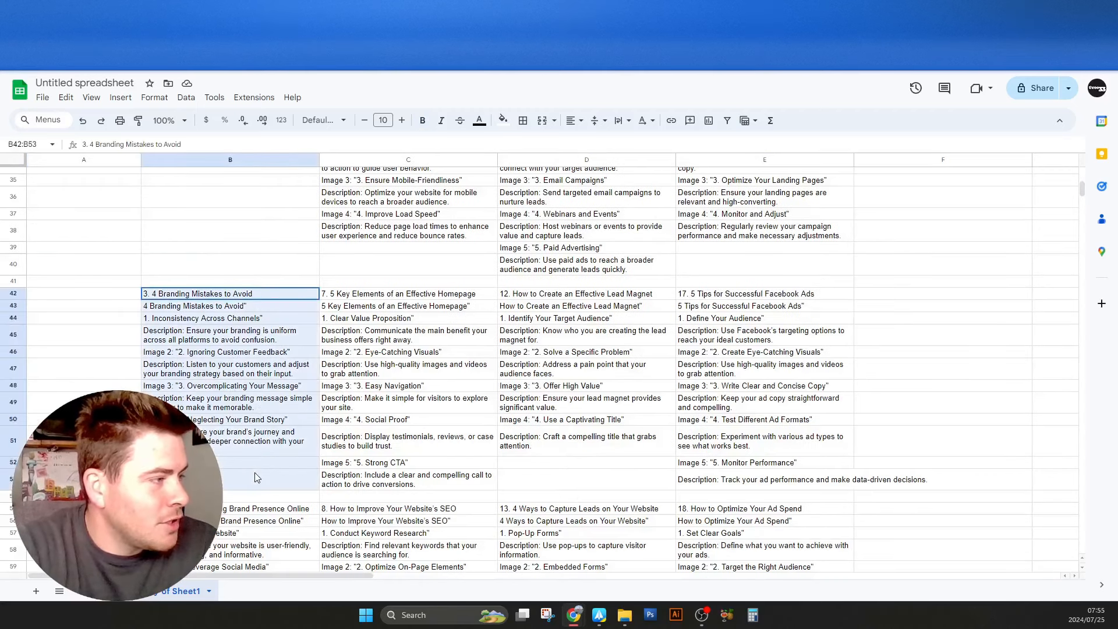
left_click(242, 298)
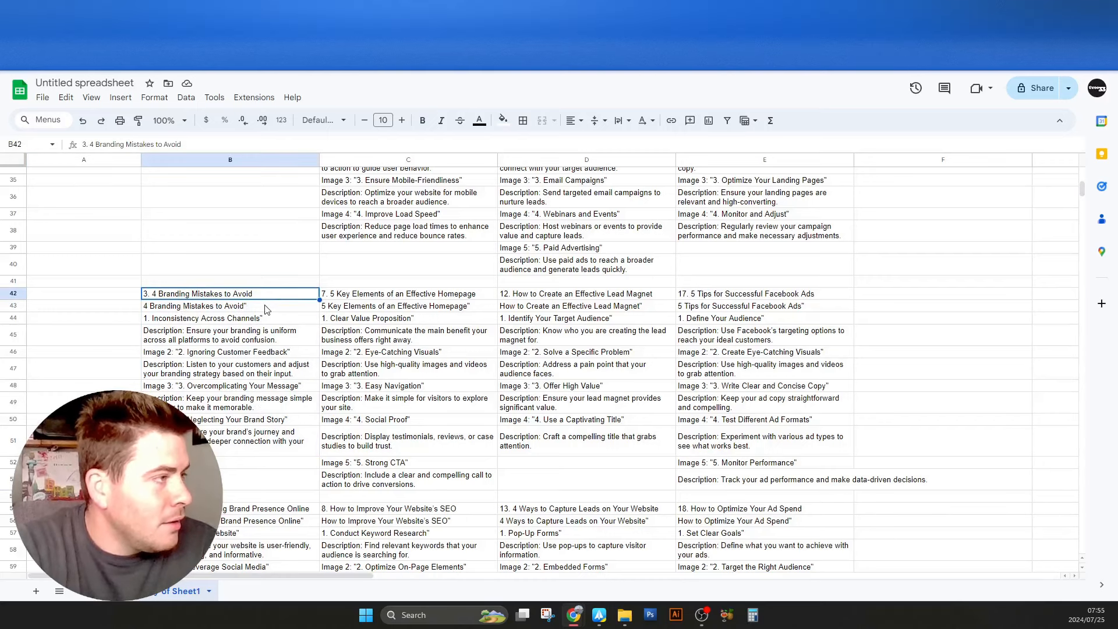
key("Delete")
Move the "4 Branding Mistakes to Avoid" block from B43:B51 to column B starting at B4.
left_click(191, 310)
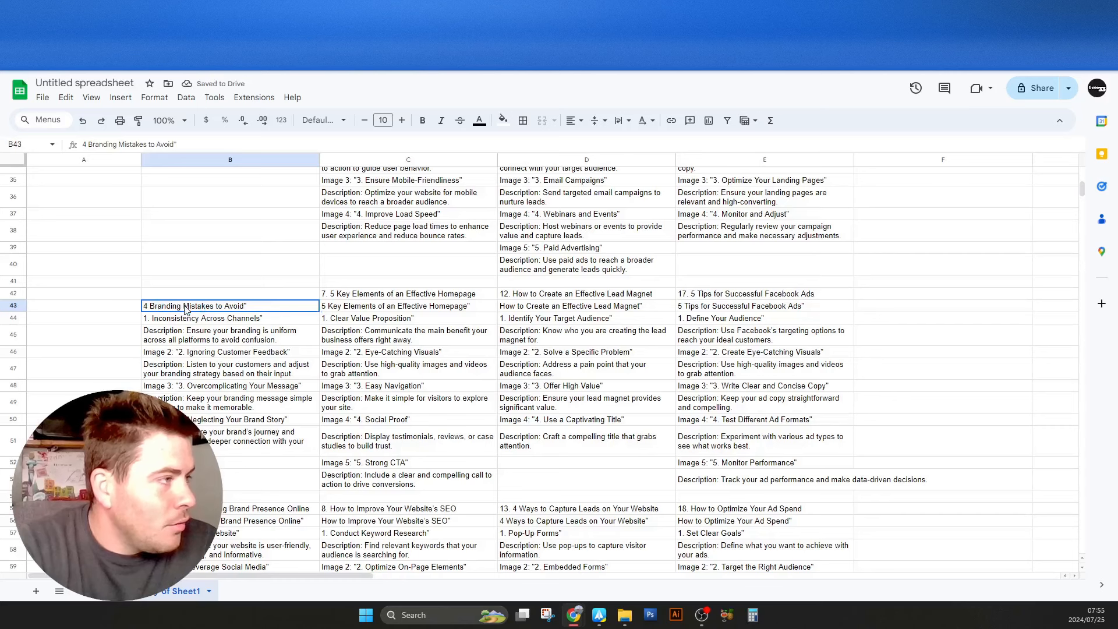
key("ctrl+shift+Down")
key("ctrl+c")
scroll(205, 305, "up", 10)
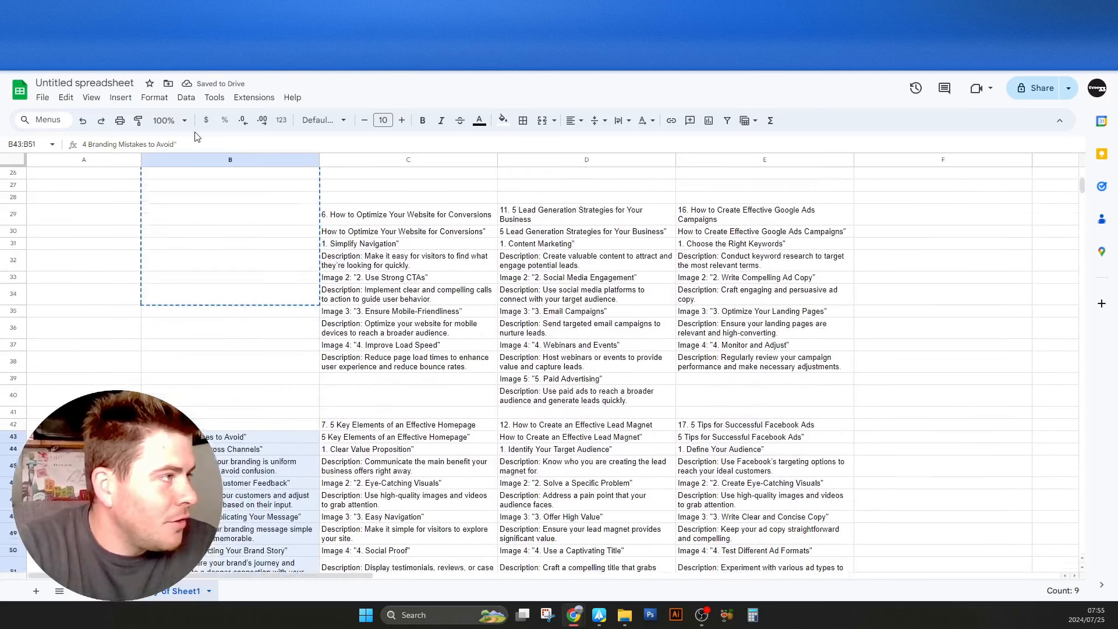
left_click(194, 249)
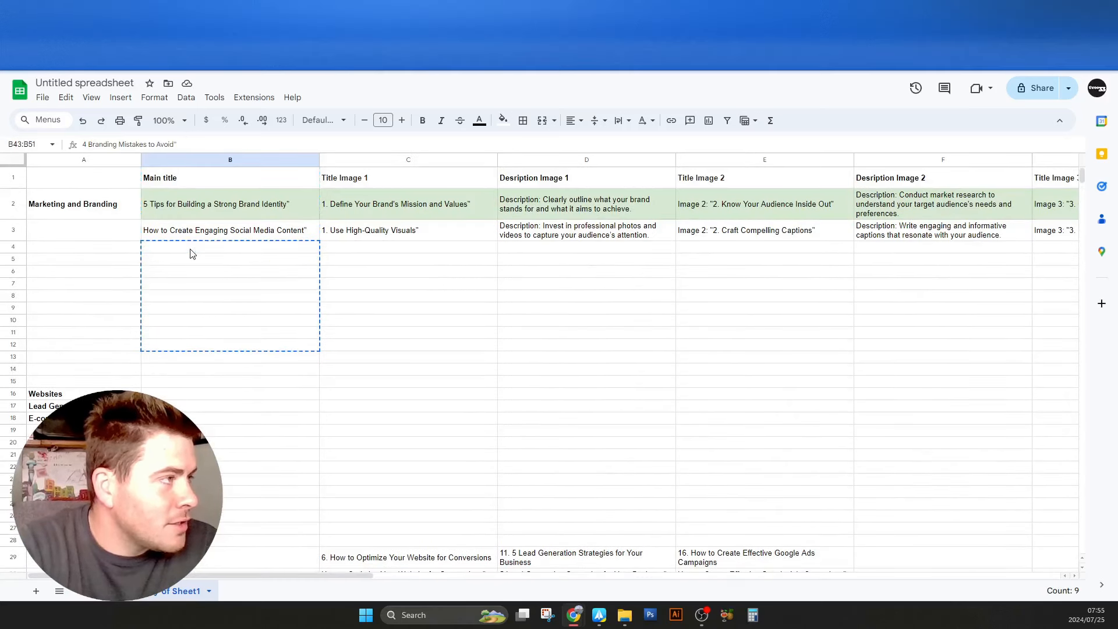
key("ctrl+v")
Move the "Inconsistency Across Channels" title to C4, its description to D4, and the remaining block to column E starting at E4.
left_click(261, 247)
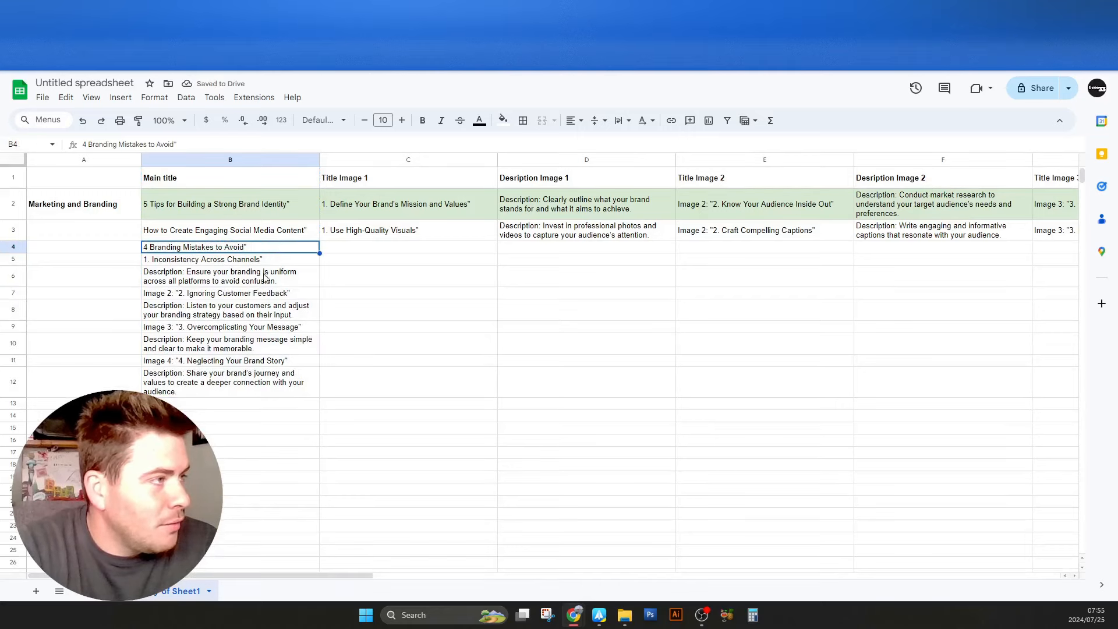
left_click_drag(275, 263, 265, 392)
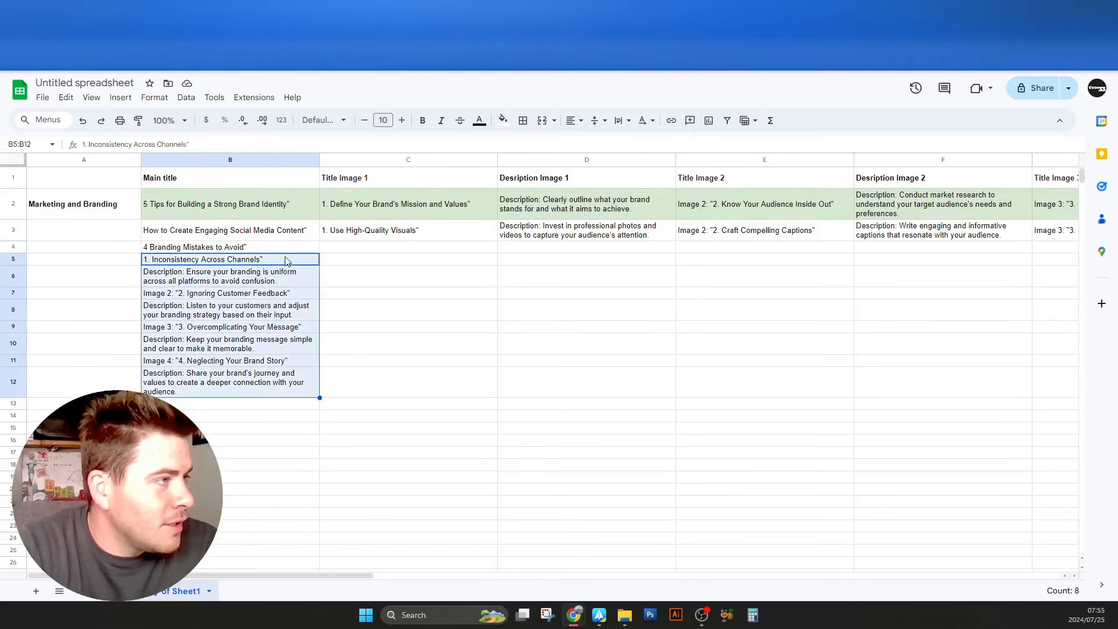
left_click_drag(288, 254, 550, 252)
left_click(456, 267)
left_click_drag(432, 282, 437, 369)
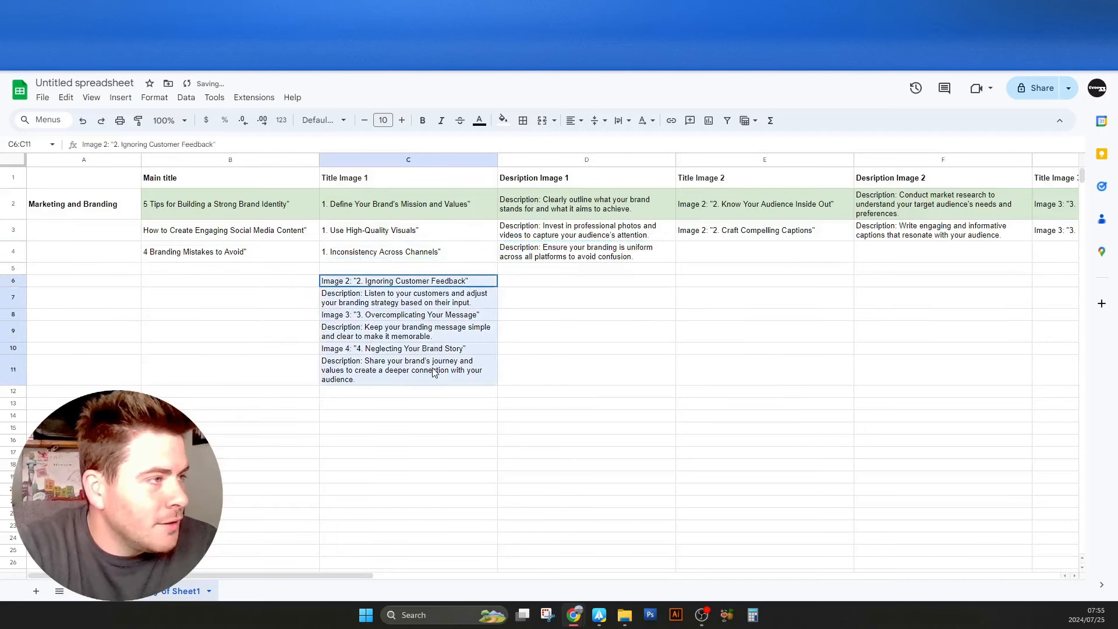
left_click_drag(420, 274, 722, 258)
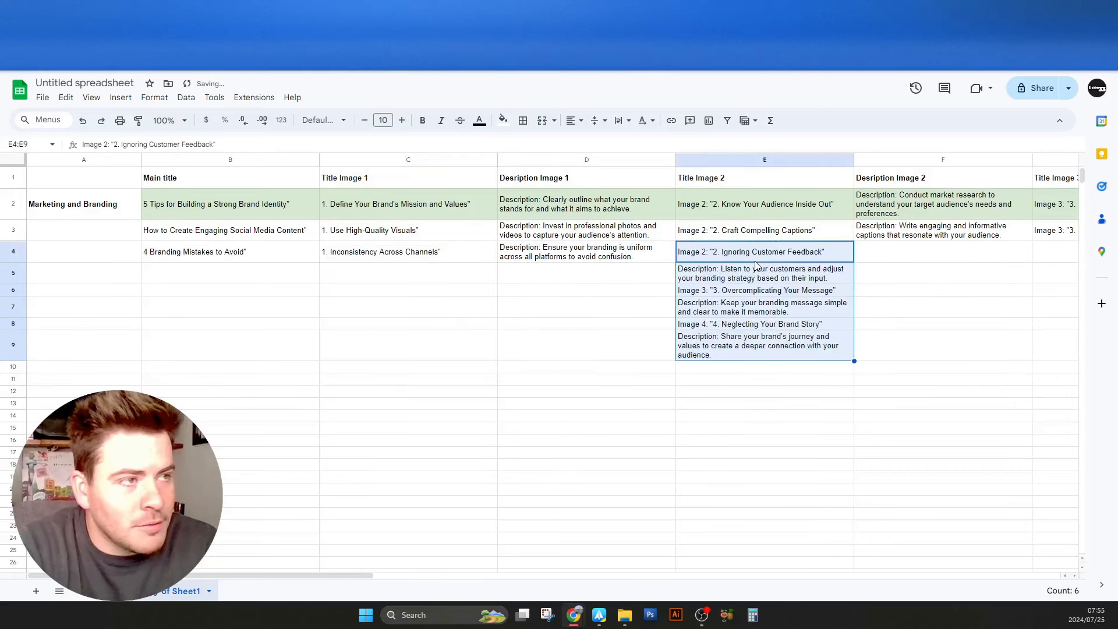
Spread the remaining descriptions and titles, from the Image 2 description to the Image 4 description, across F4:J4.
left_click(844, 277)
left_click_drag(854, 269, 867, 259)
left_click_drag(758, 283, 867, 259)
left_click_drag(294, 307, 992, 243)
key("ctrl+z")
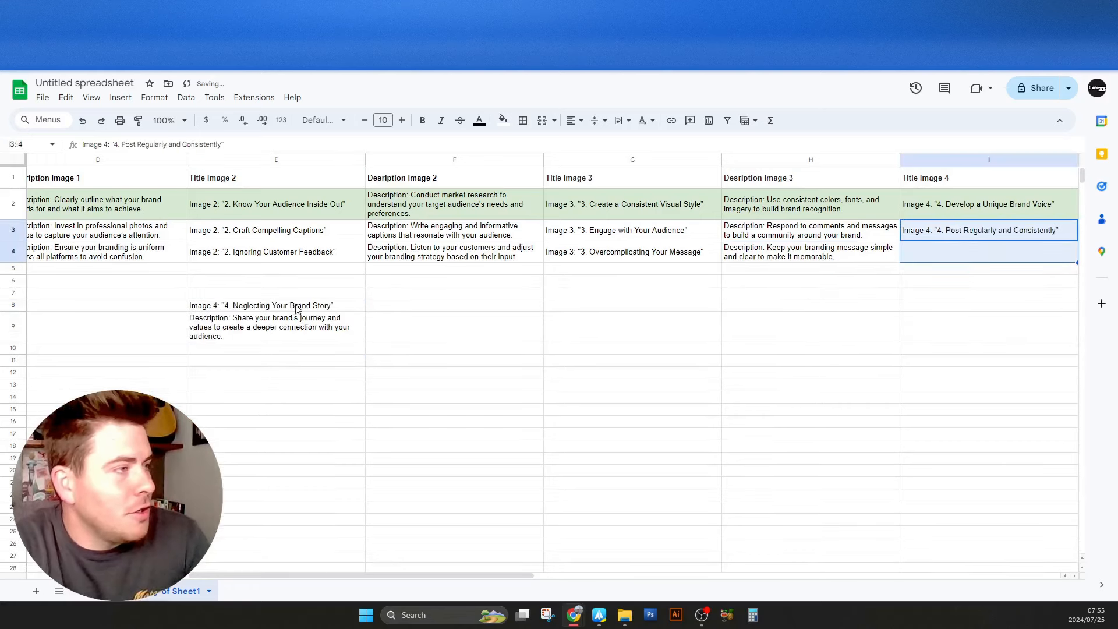
left_click_drag(294, 307, 850, 251)
left_click(949, 278)
Inspect the Title Image 5 and Description Image 5 columns for the posts in rows 3 and 4.
left_click(928, 304)
left_click_drag(928, 308, 1090, 314)
left_click_drag(887, 169, 911, 163)
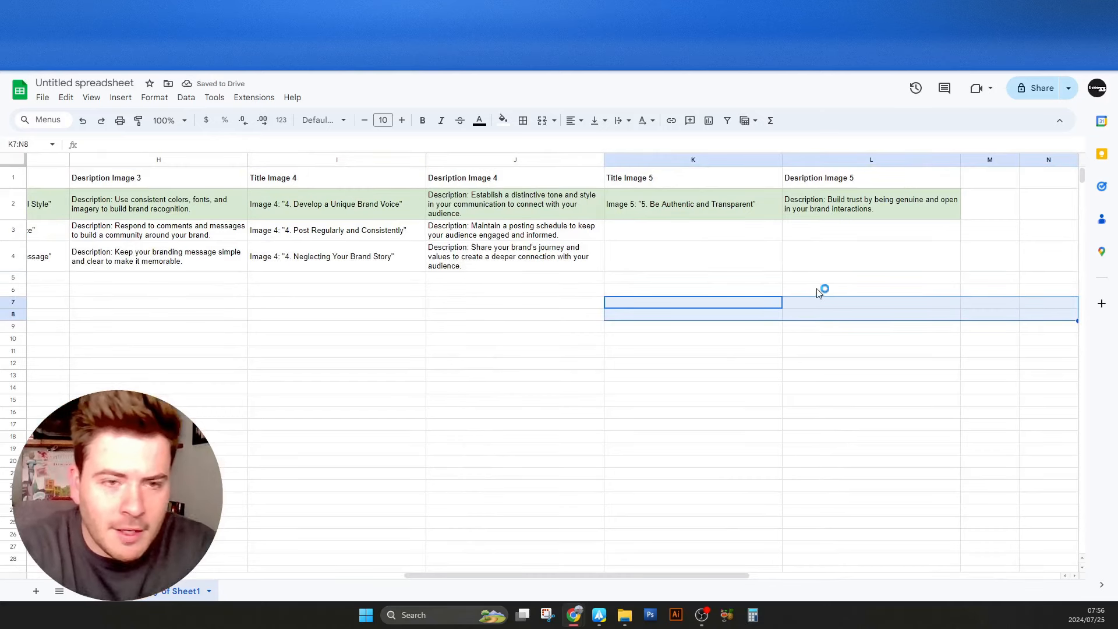
left_click(756, 339)
left_click(759, 290)
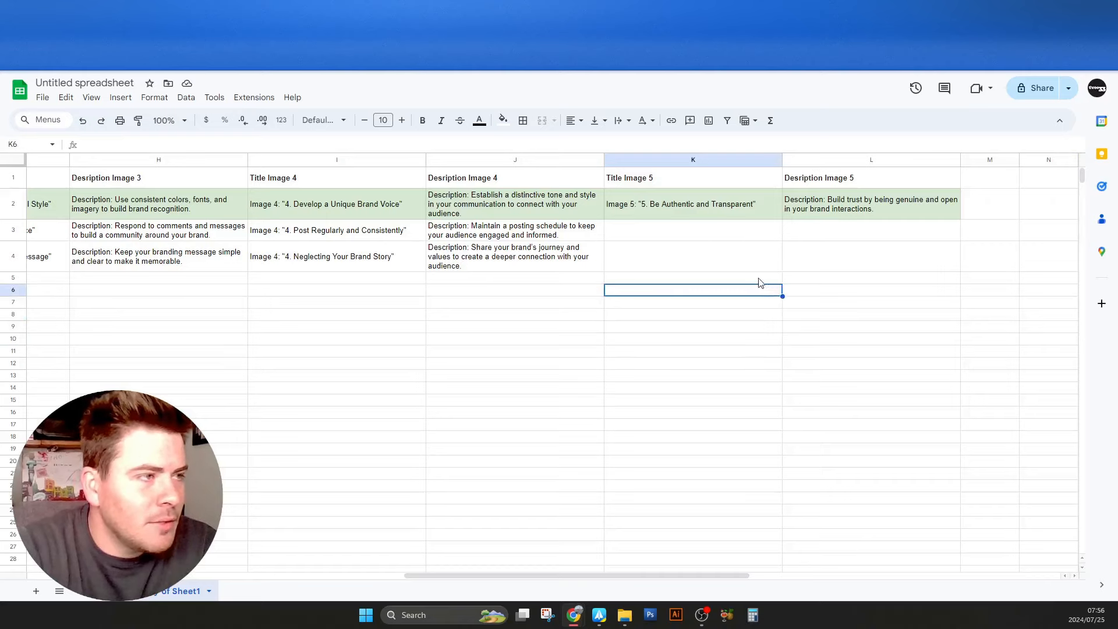
left_click(758, 279)
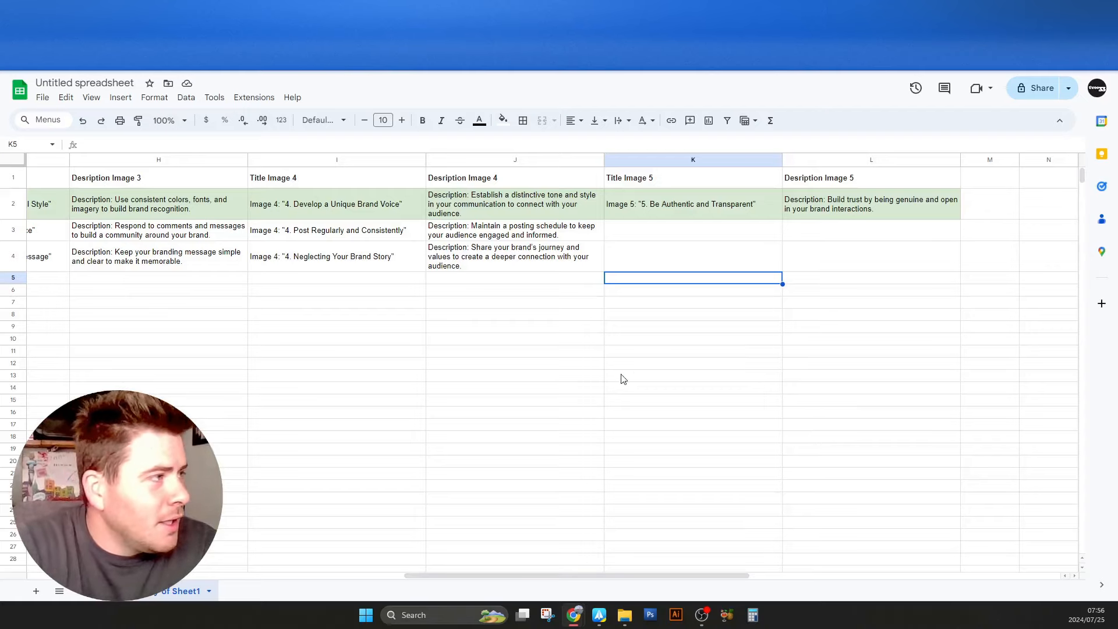
key("Home")
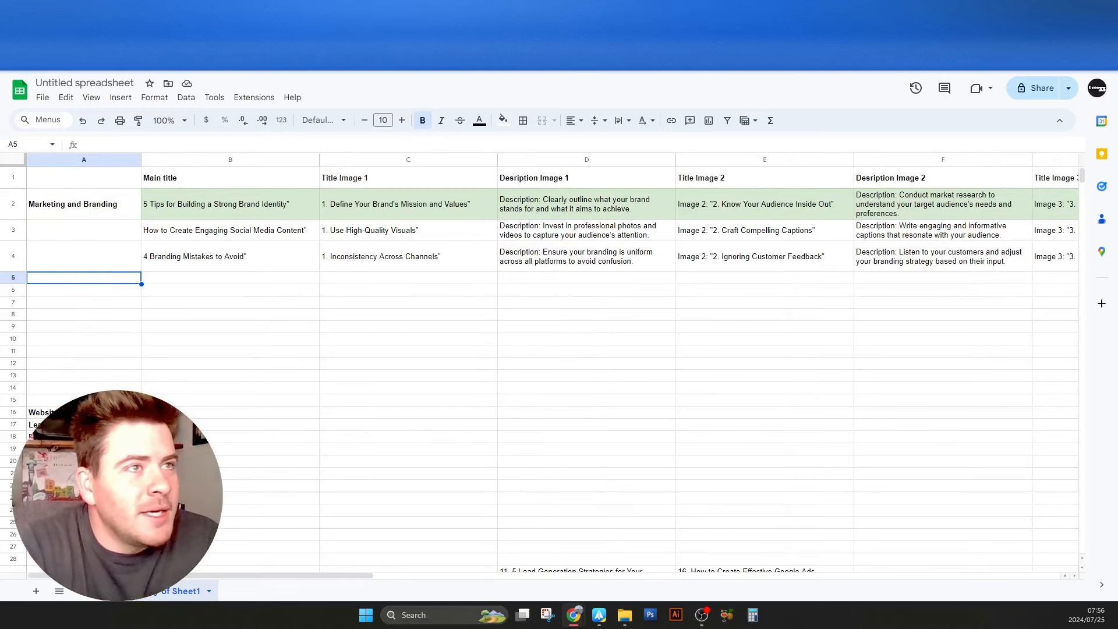
Switch to the bulk-created Canva design and inspect its name and the page 1 title's "Title:" prefix and quotation marks.
key("ctrl+Tab")
key("ctrl+Tab")
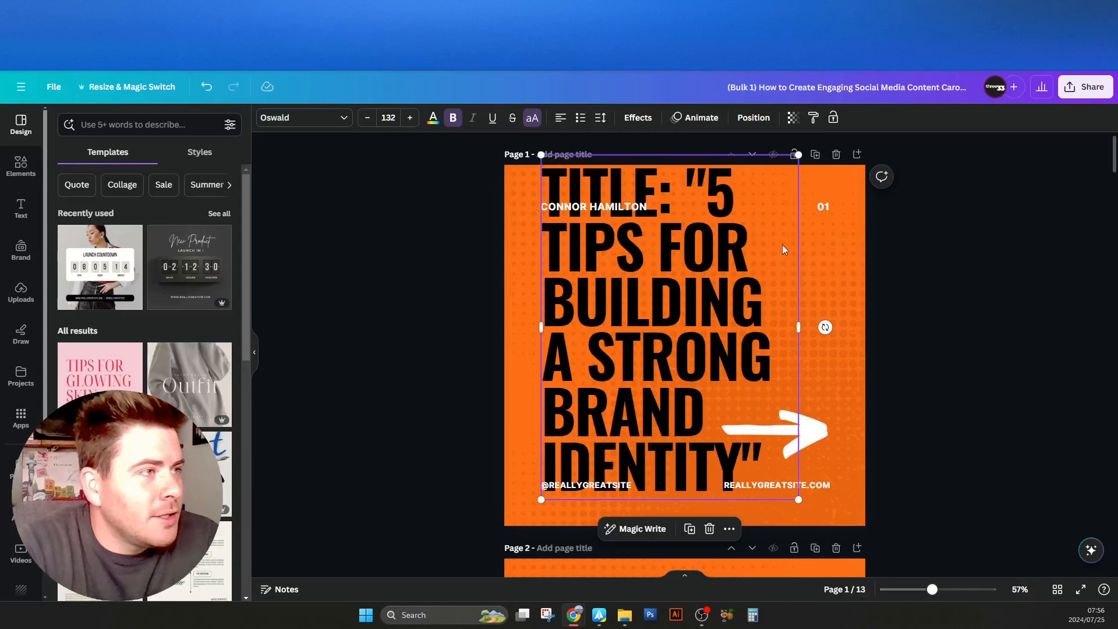
double_click(578, 186)
left_click(682, 185)
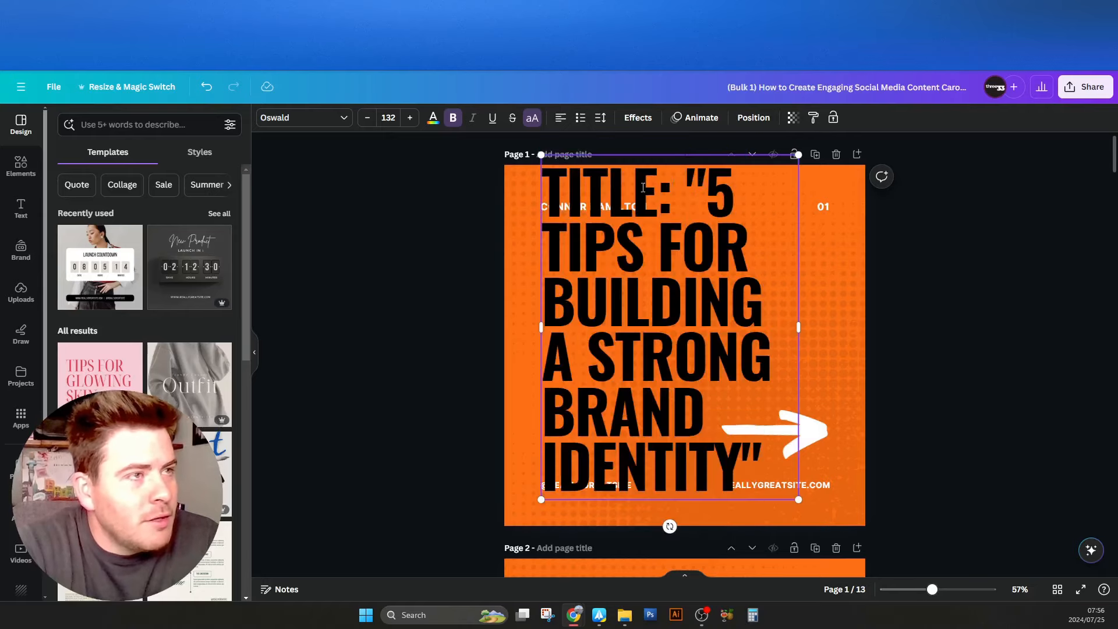
left_click_drag(777, 87, 674, 91)
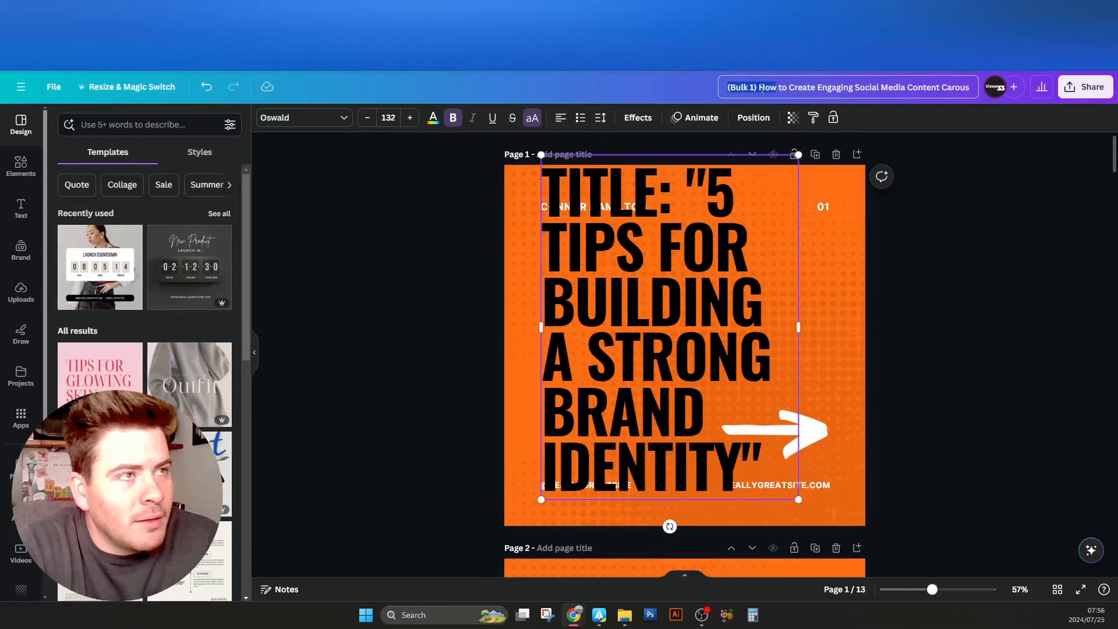
left_click_drag(789, 87, 493, 140)
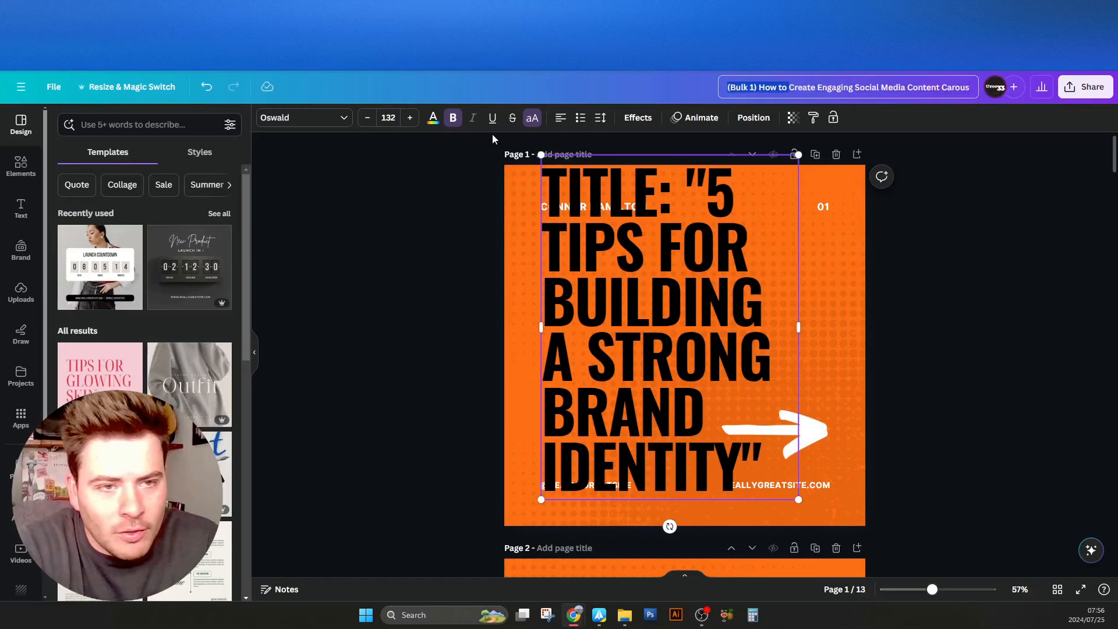
left_click(456, 206)
double_click(686, 190)
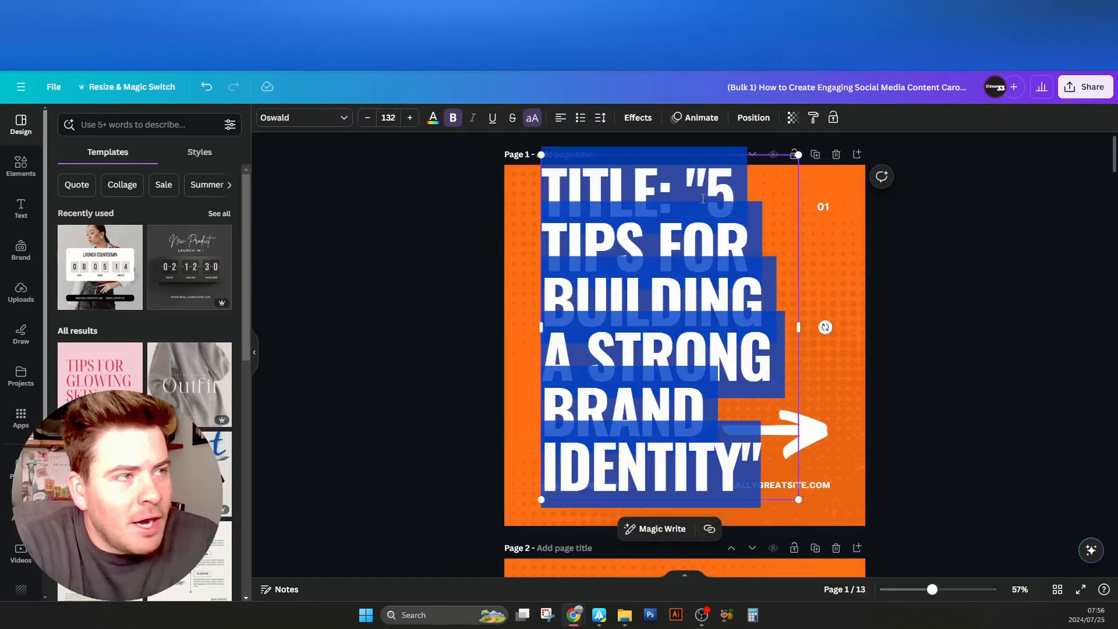
left_click(706, 187)
left_click_drag(706, 188, 509, 187)
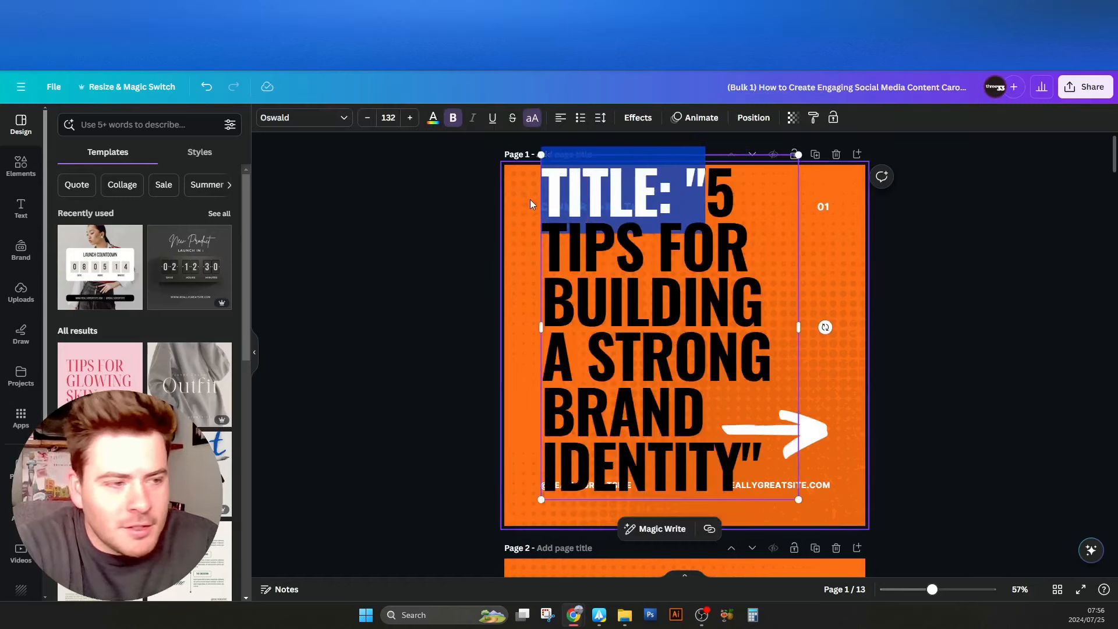
left_click_drag(740, 463, 763, 463)
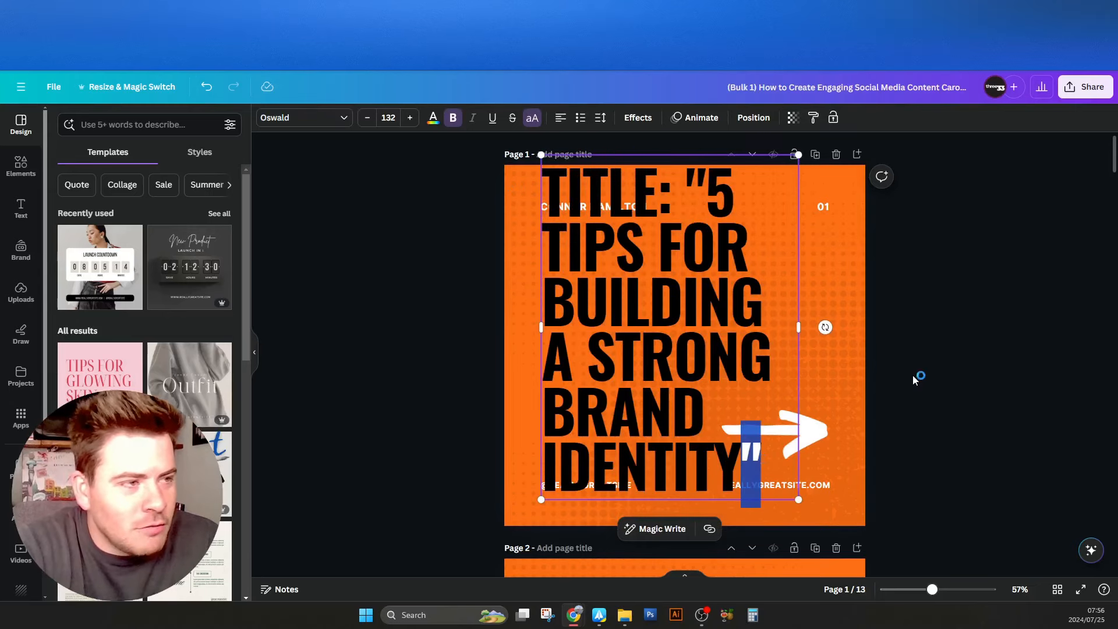
left_click(912, 375)
Inspect the "Image 1:" heading and the "Description:" prefix in the text on page 2.
scroll(913, 375, "down", 6)
double_click(648, 314)
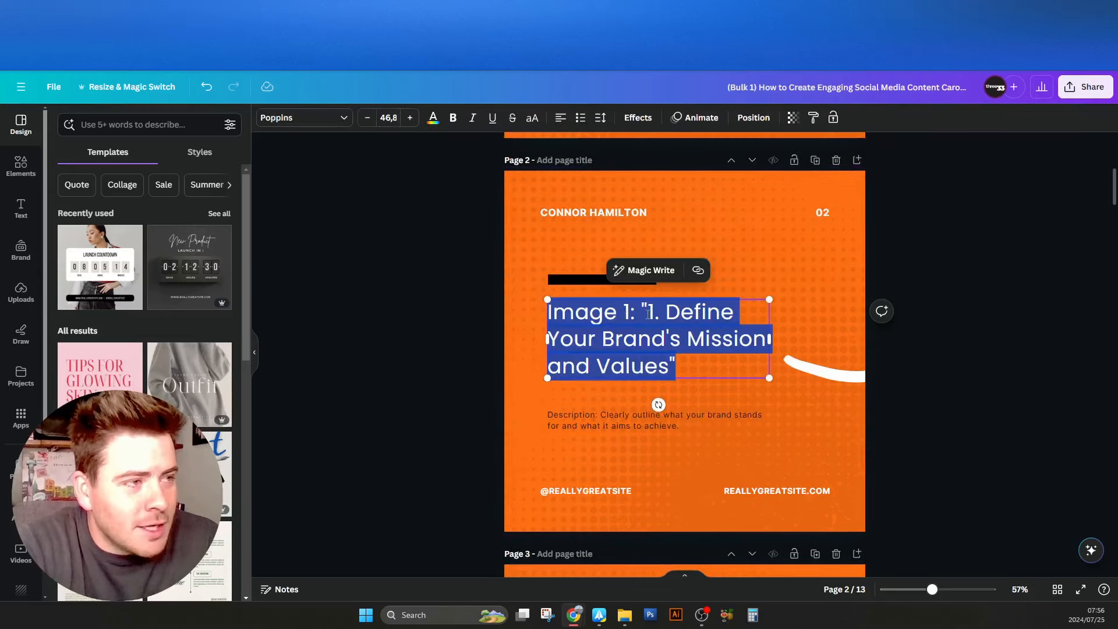
left_click(575, 366)
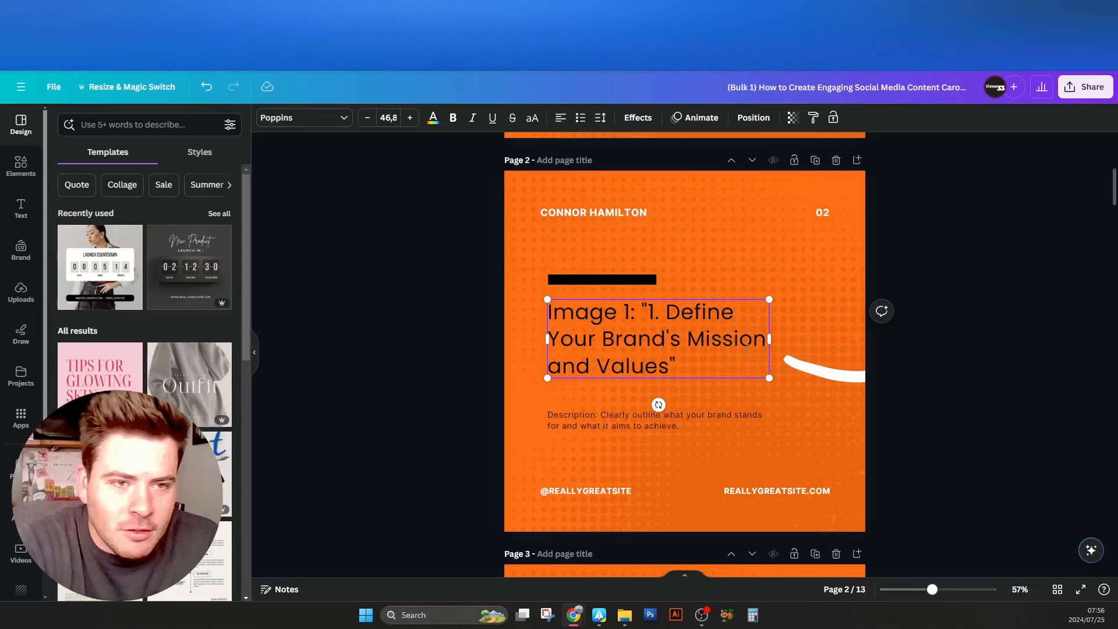
double_click(576, 417)
left_click_drag(585, 414, 548, 415)
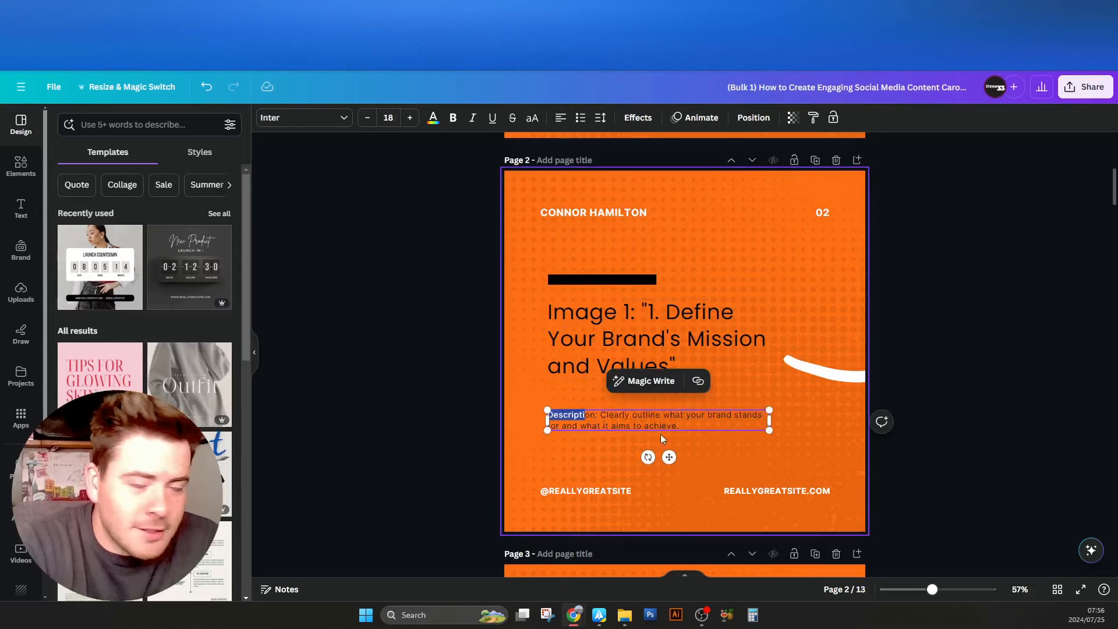
left_click(962, 305)
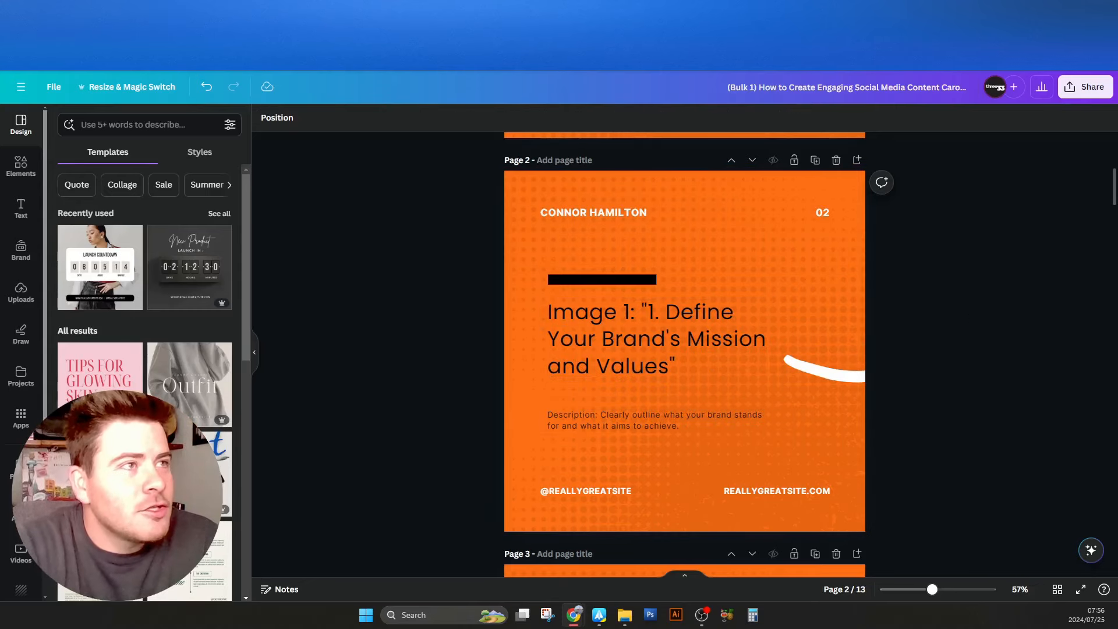
Switch from the Canva design back to the Google Sheets spreadsheet and open Find and replace beside the carousel content.
scroll(830, 279, "up", 5)
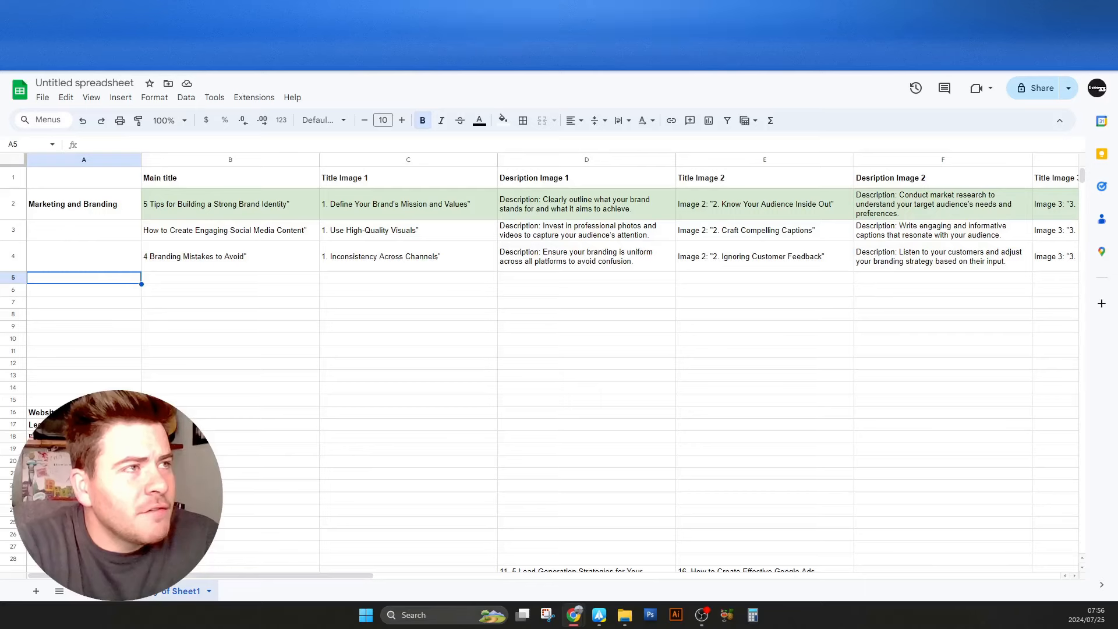
left_click(267, 205)
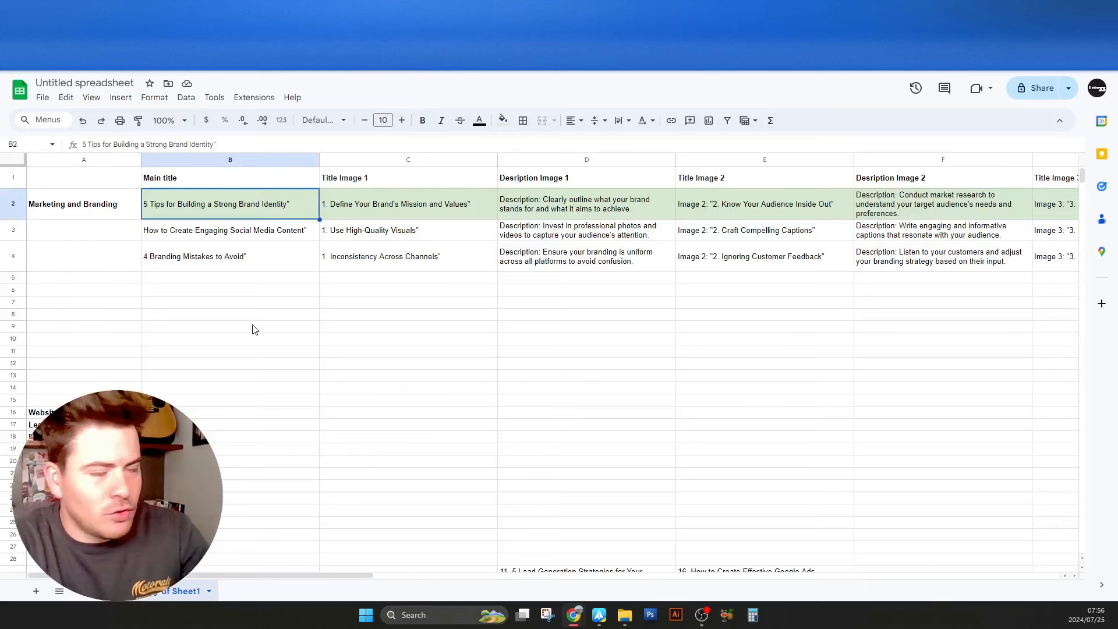
key("ctrl+f")
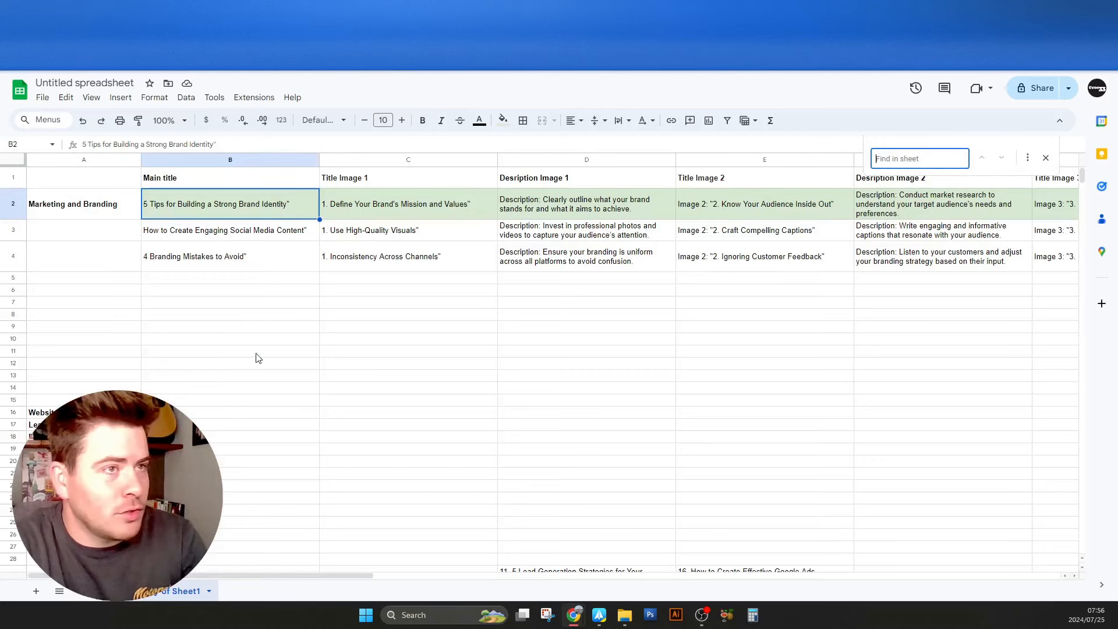
left_click(1027, 158)
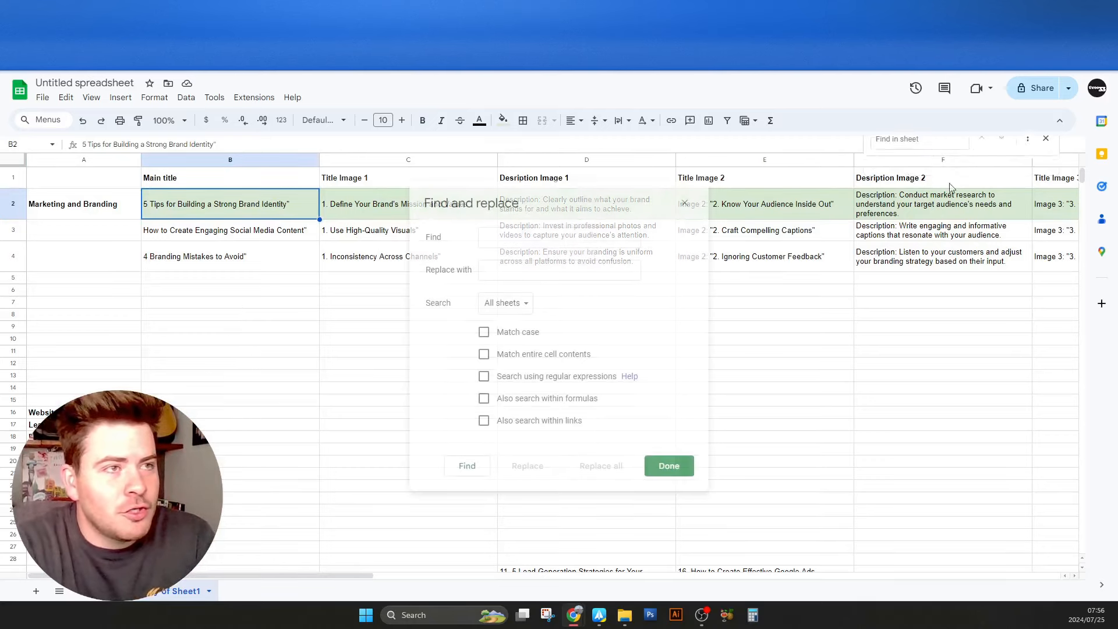
left_click_drag(631, 205, 992, 275)
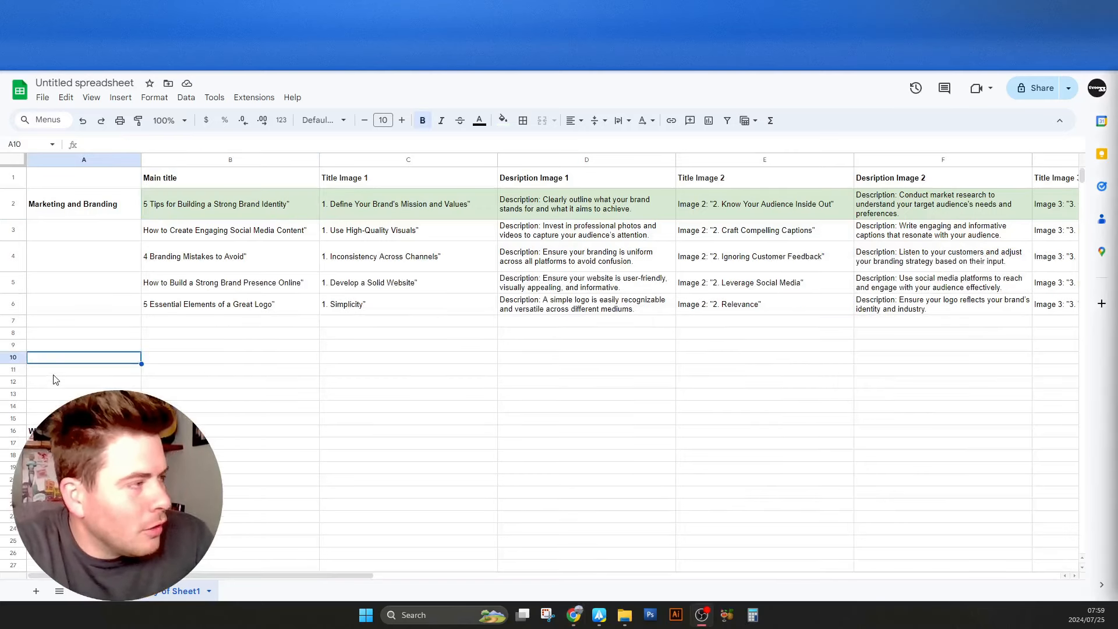
Delete the leftover category names and carousel content below the rearranged table, in rows 15 to 213.
scroll(53, 379, "down", 3)
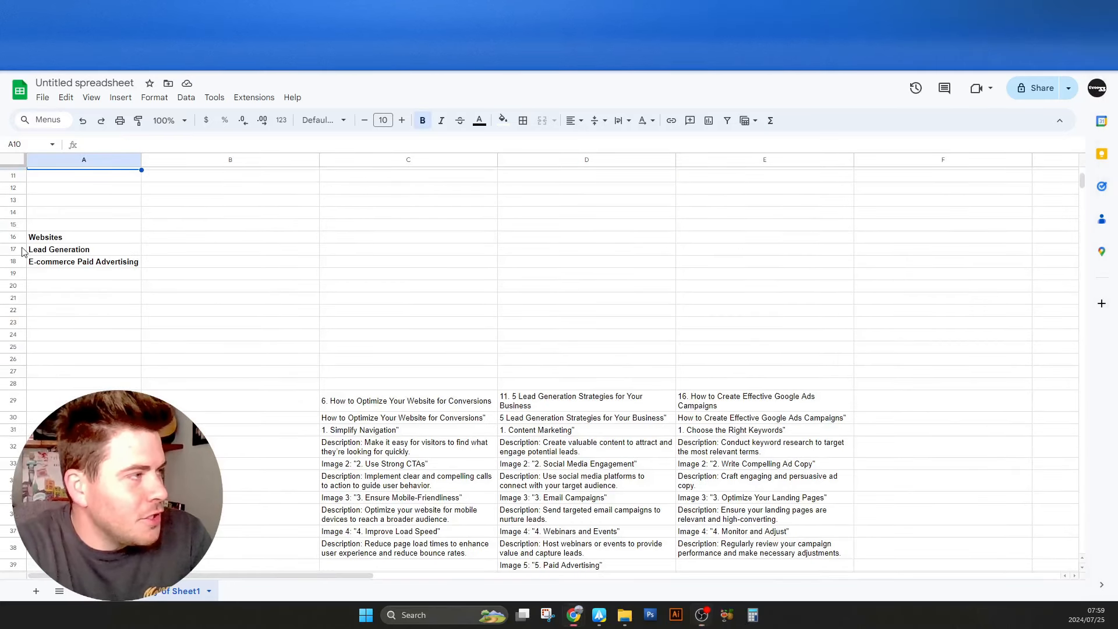
left_click_drag(12, 224, 364, 405)
right_click(482, 298)
left_click(562, 445)
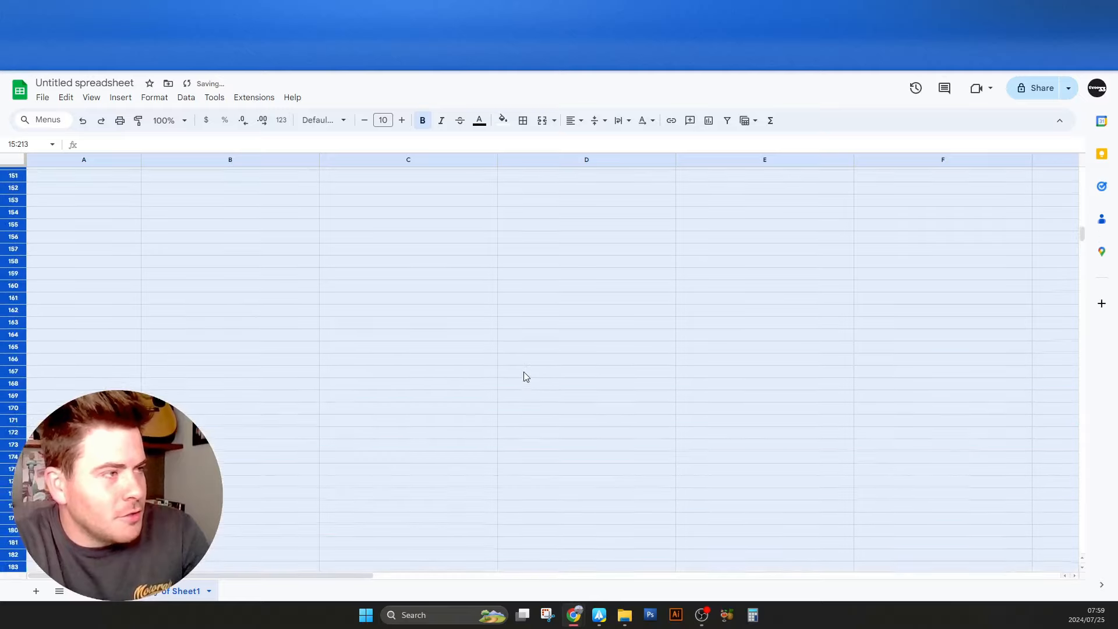
scroll(523, 372, "up", 20)
left_click(251, 381)
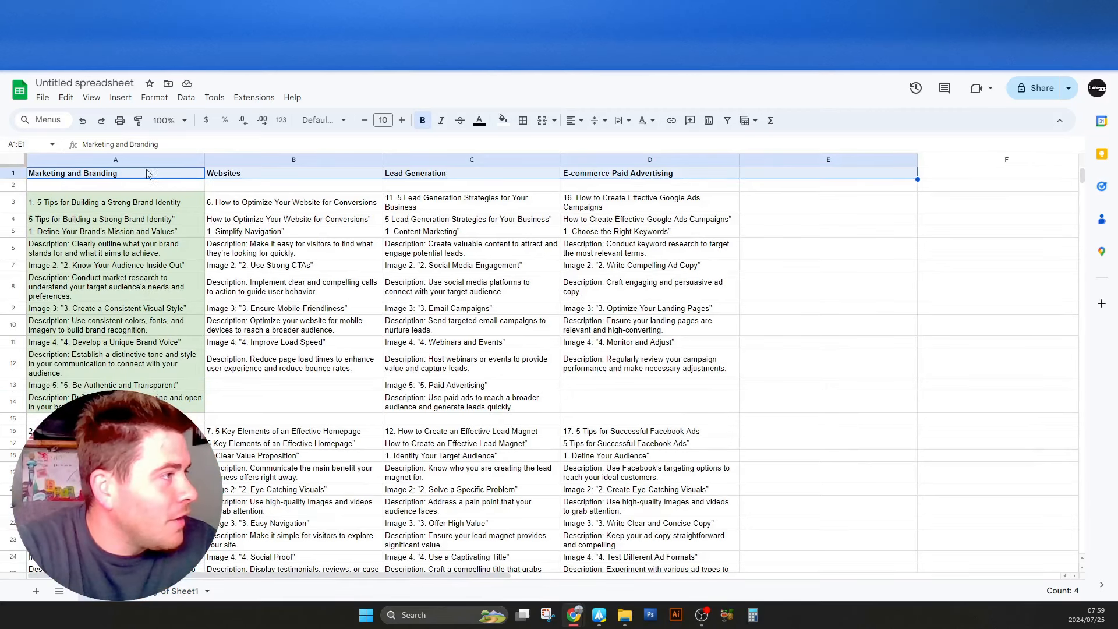
Clear the fill color from the Marketing and Branding column on the original sheet, and return to Copy of Sheet1.
left_click(184, 163)
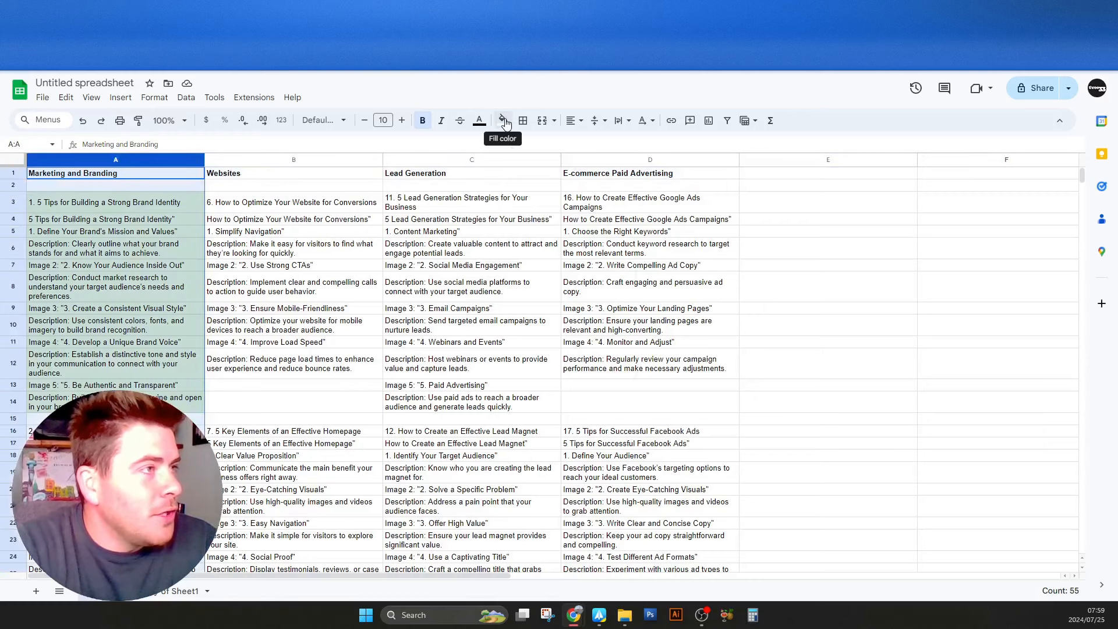
left_click(502, 120)
left_click(529, 145)
left_click(470, 231)
left_click(171, 594)
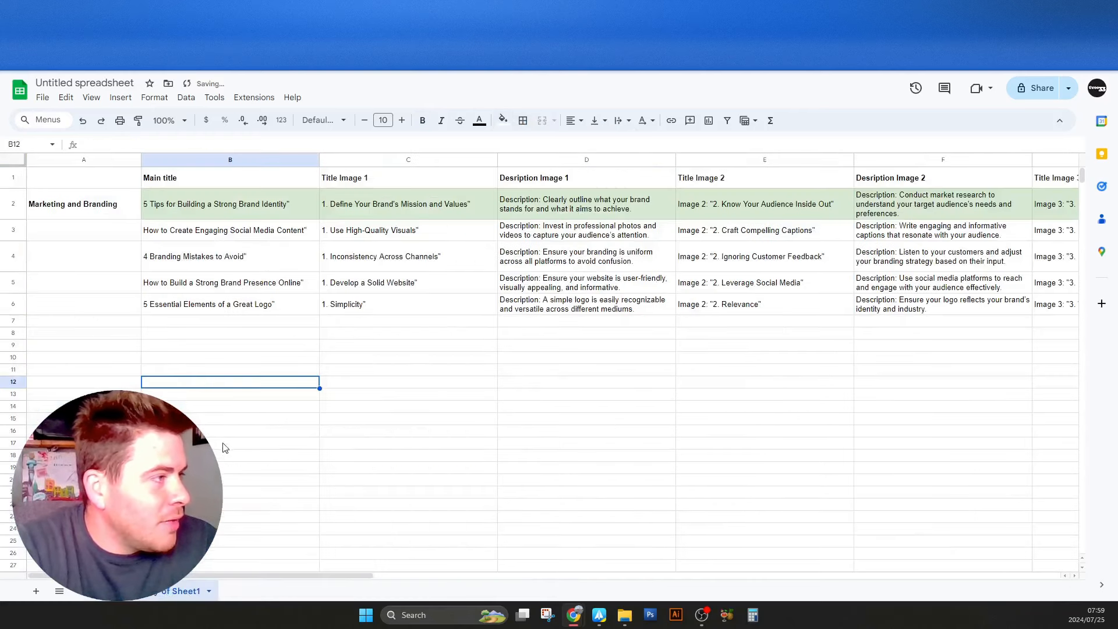
Open Find and replace next to the Marketing and Branding posts and search all sheets for "1.".
left_click_drag(86, 207, 161, 214)
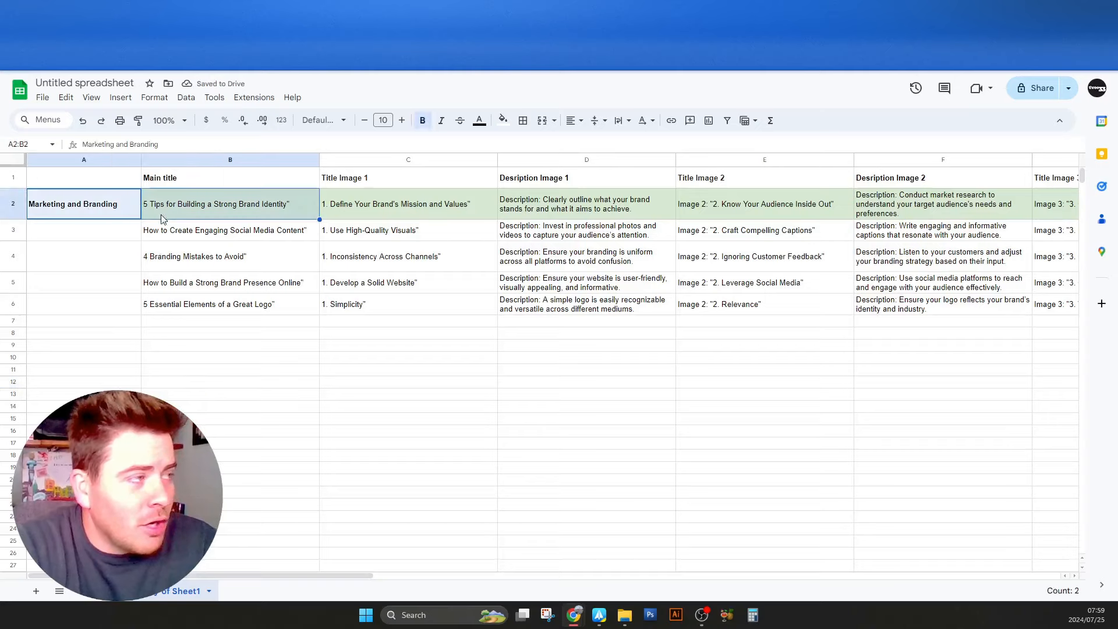
left_click(219, 307)
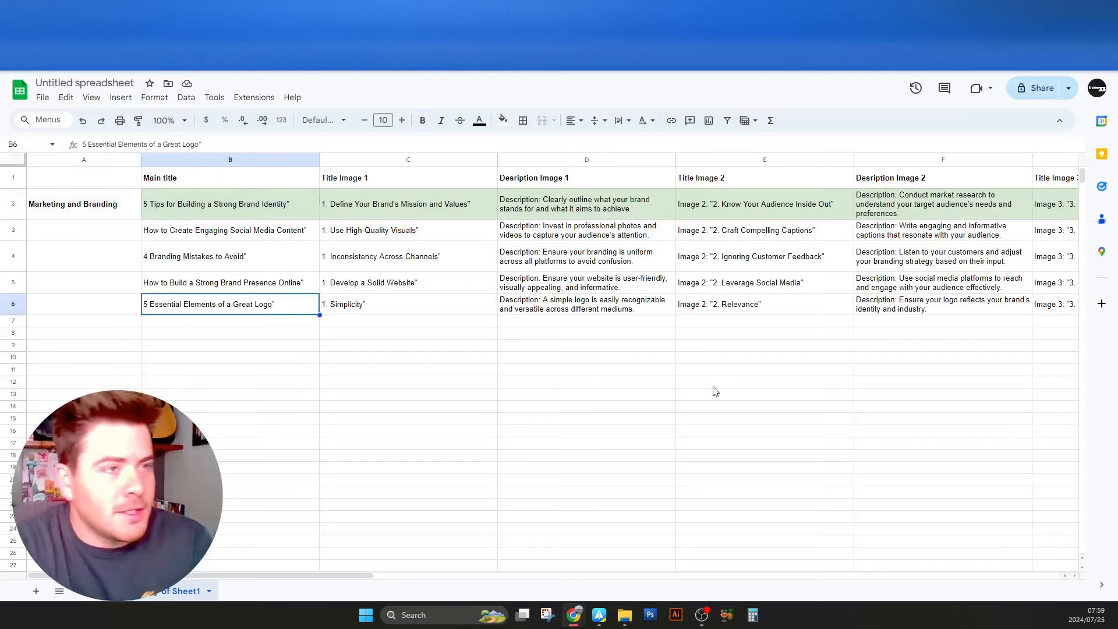
key("ctrl+f")
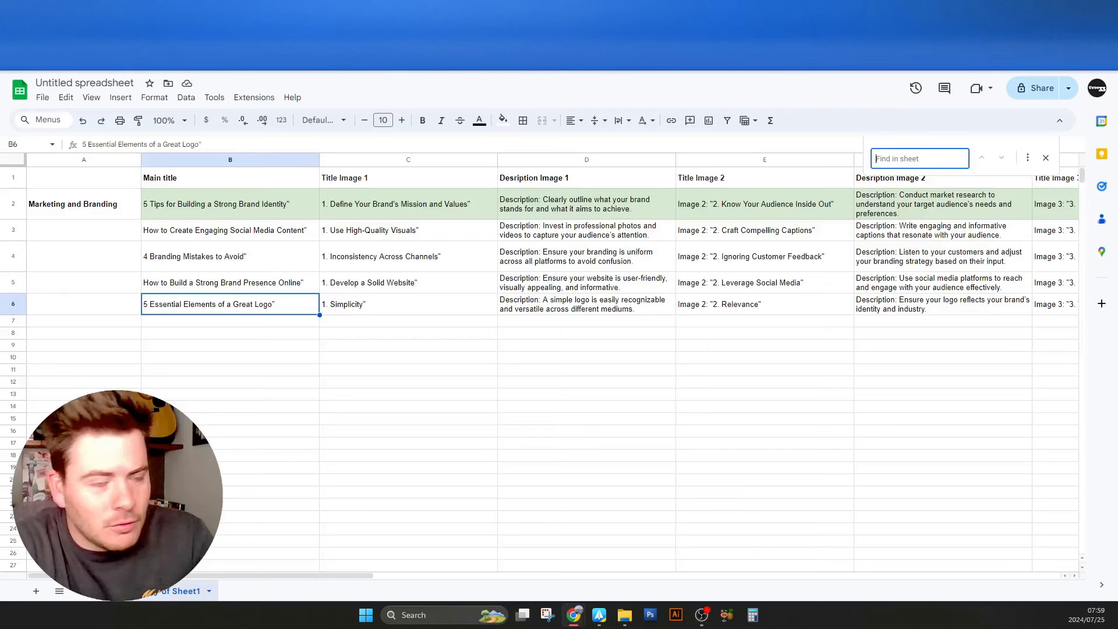
left_click(1028, 158)
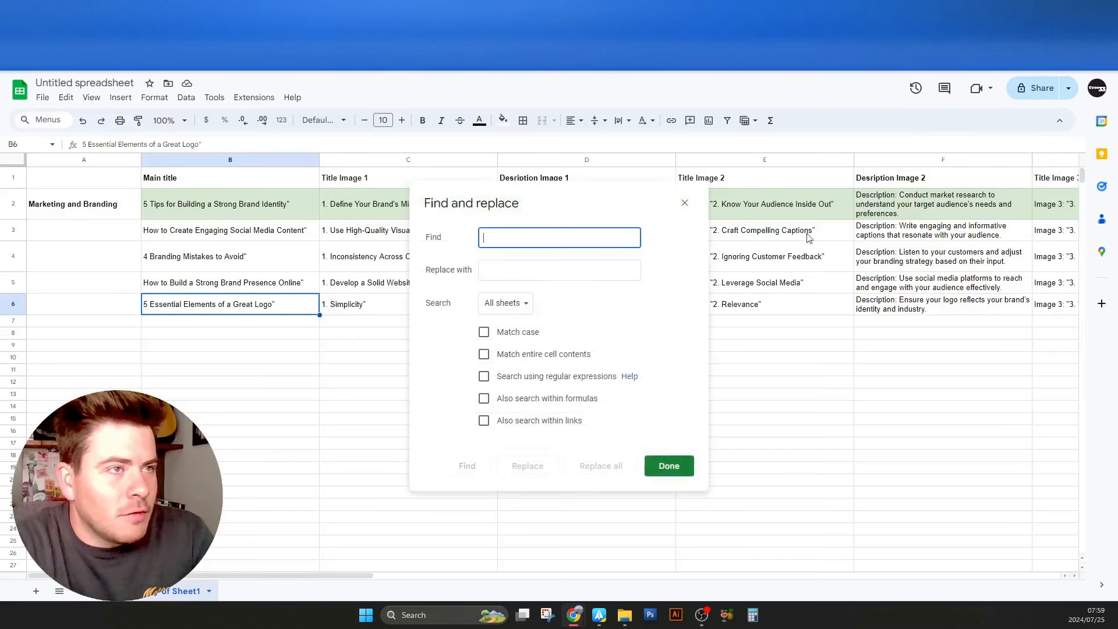
left_click_drag(598, 196, 971, 283)
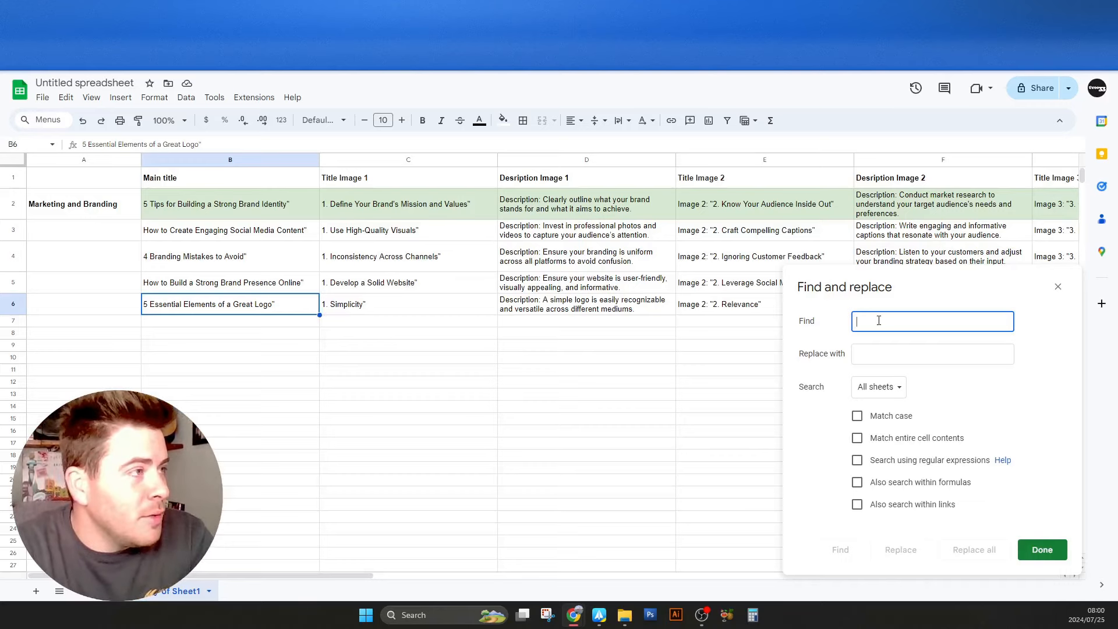
type("1")
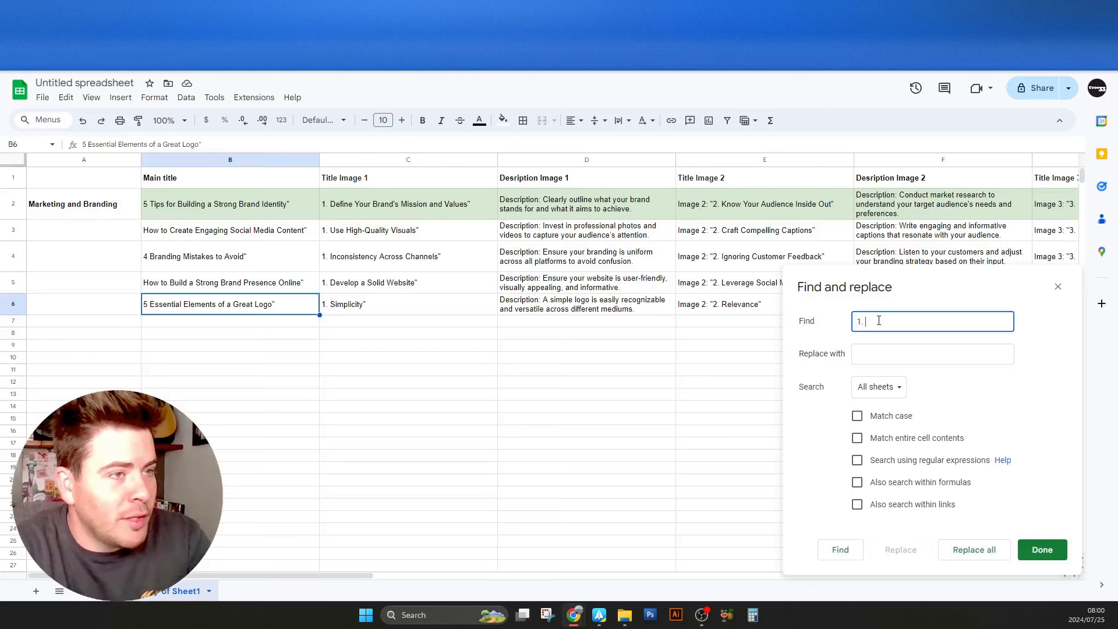
type(".")
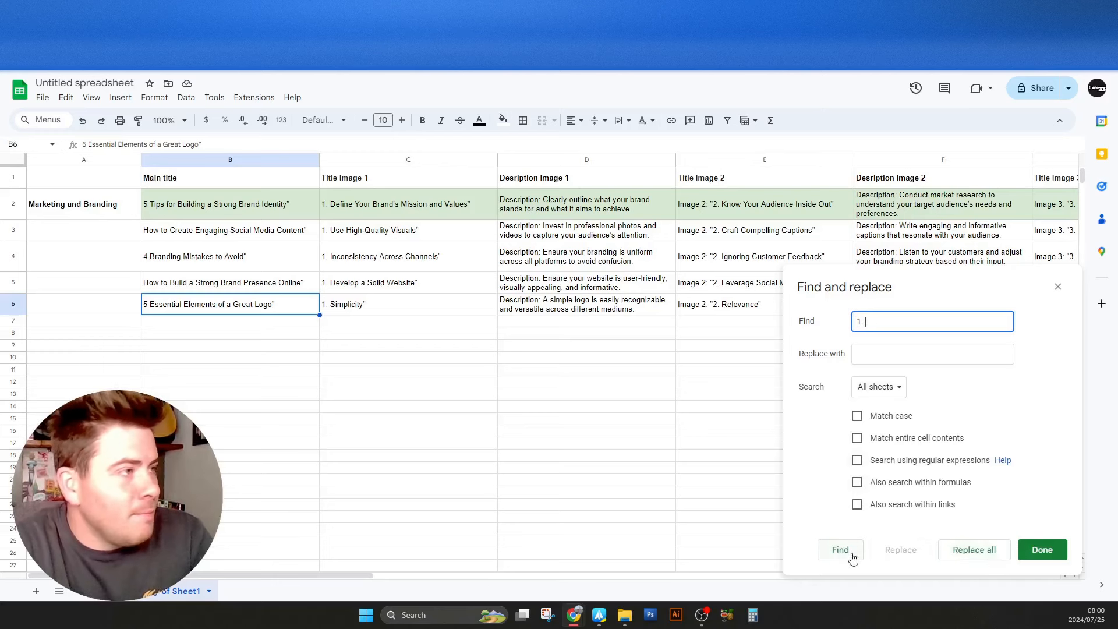
left_click(847, 551)
left_click(847, 552)
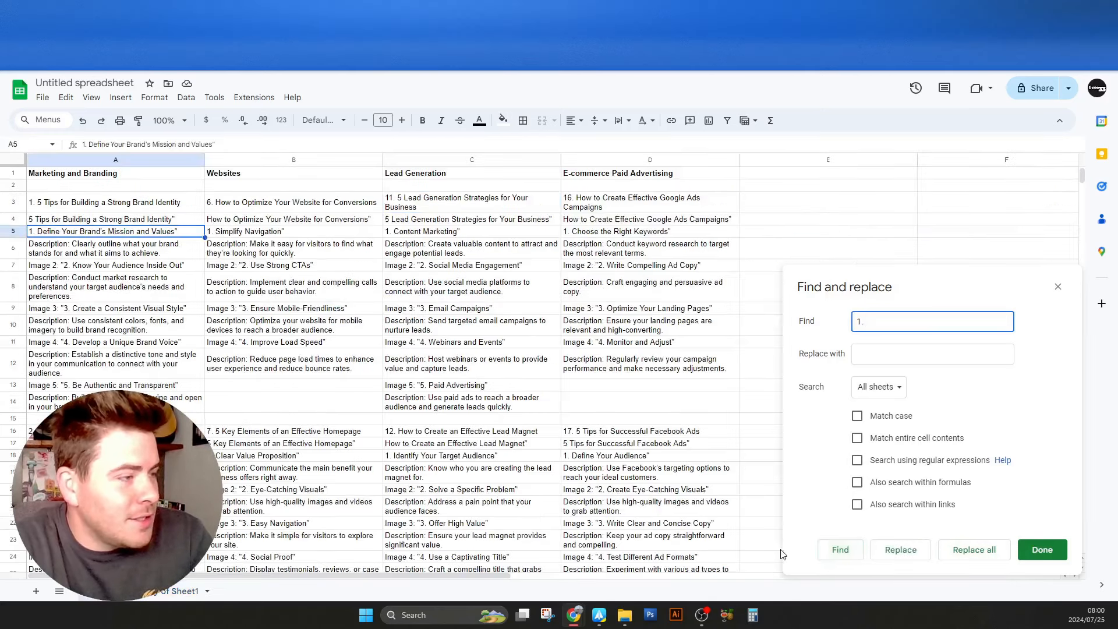
left_click(850, 552)
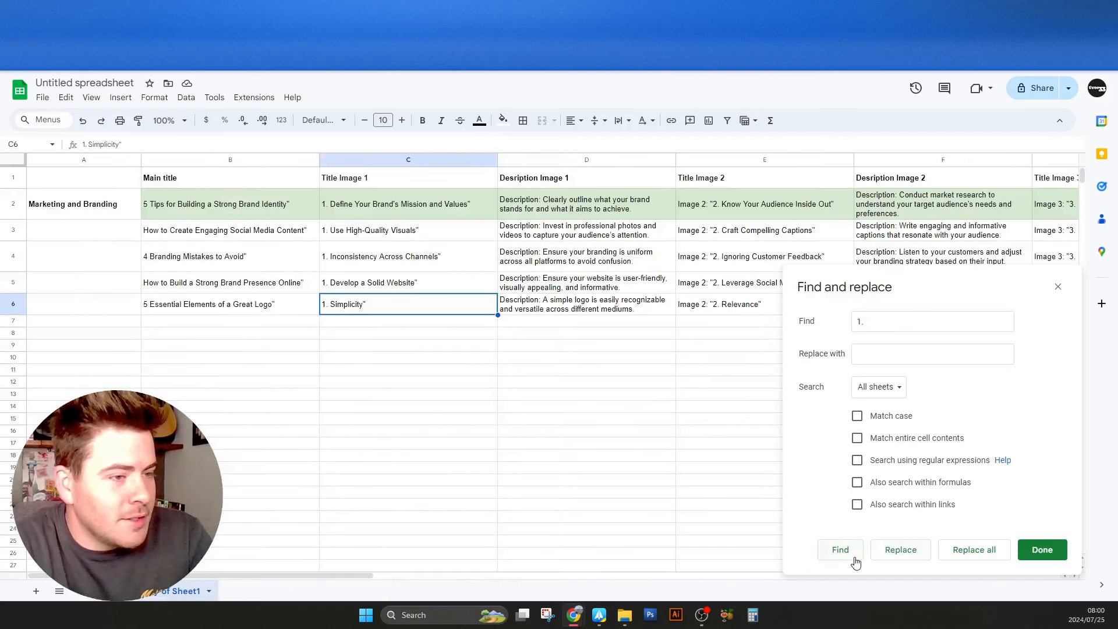
Select the Image 1 titles in C2:C6, limit the search to This sheet and find "1.".
left_click_drag(378, 204, 408, 305)
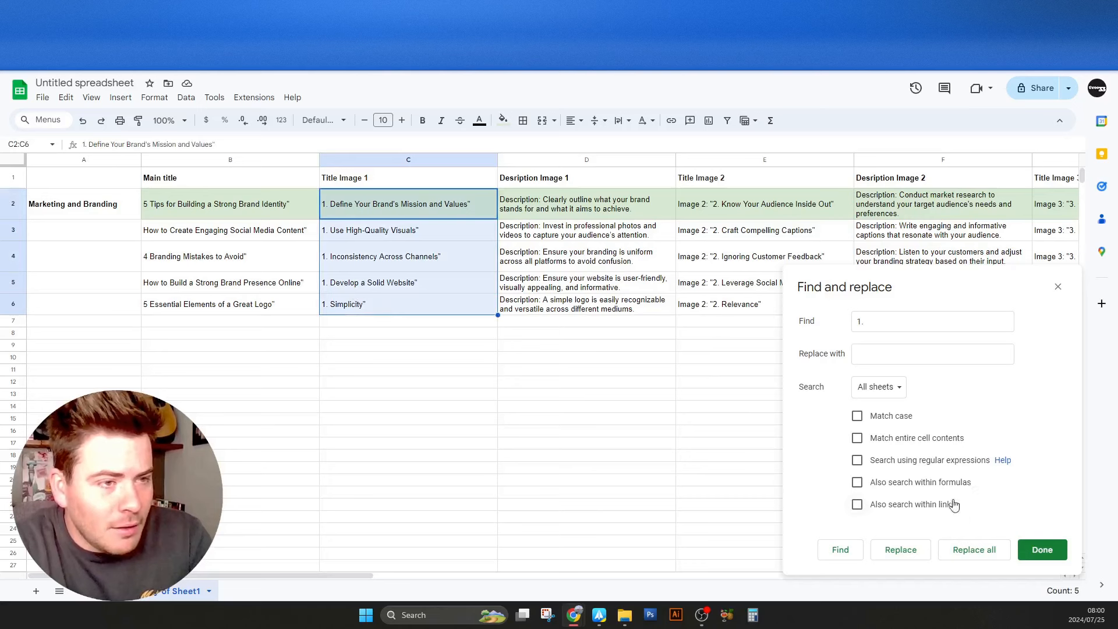
left_click(894, 388)
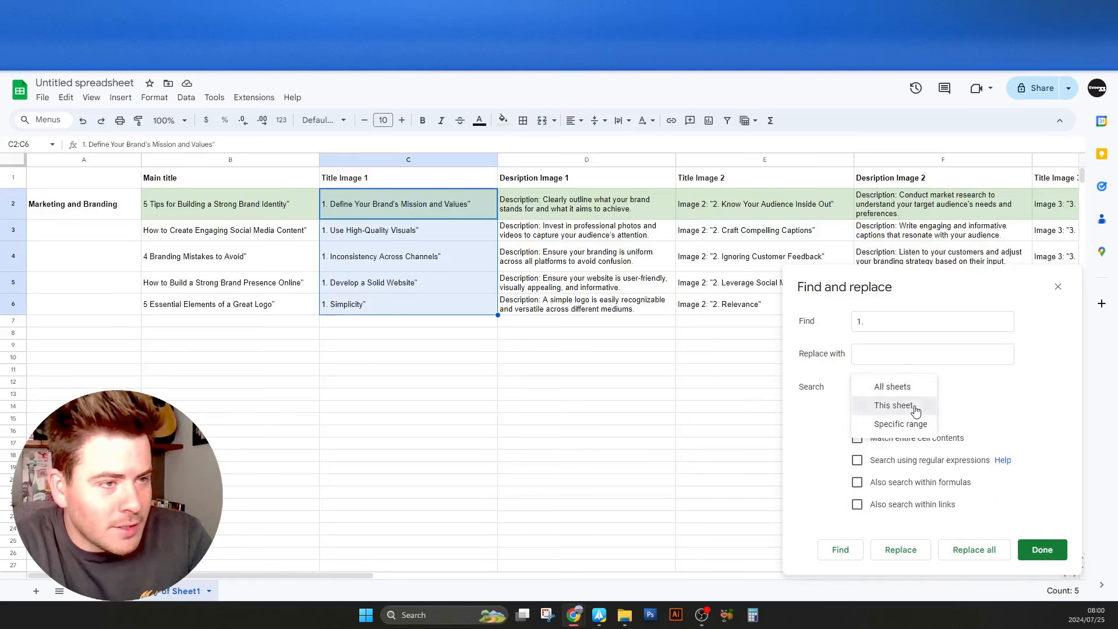
left_click(887, 403)
left_click(838, 550)
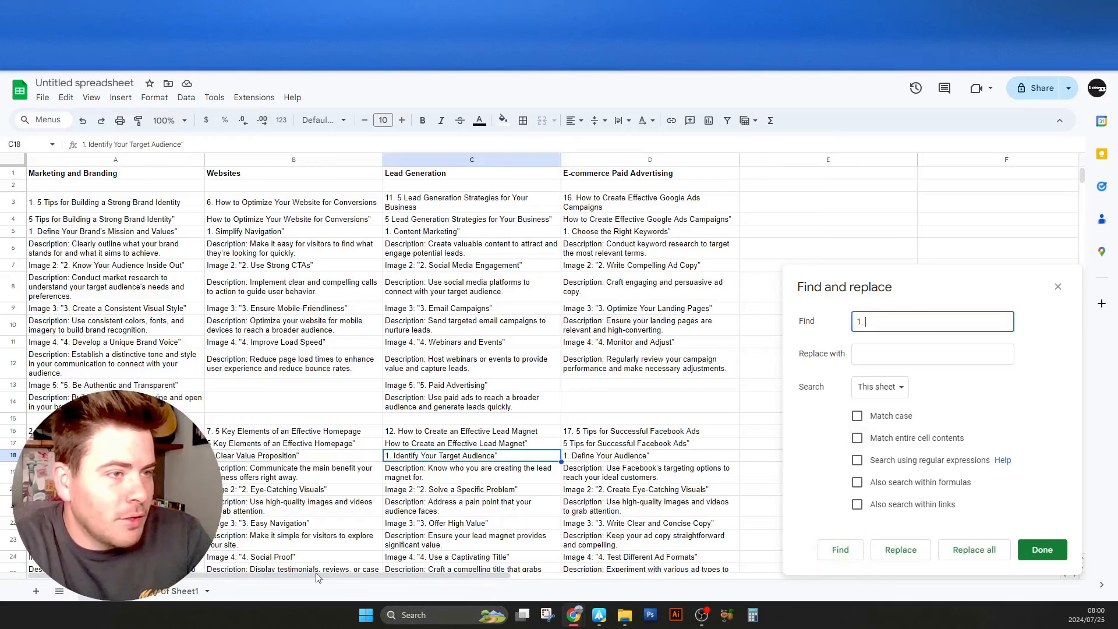
Replace every "1." in Copy of Sheet1 with nothing, using This sheet as the search scope.
left_click(177, 589)
left_click(880, 387)
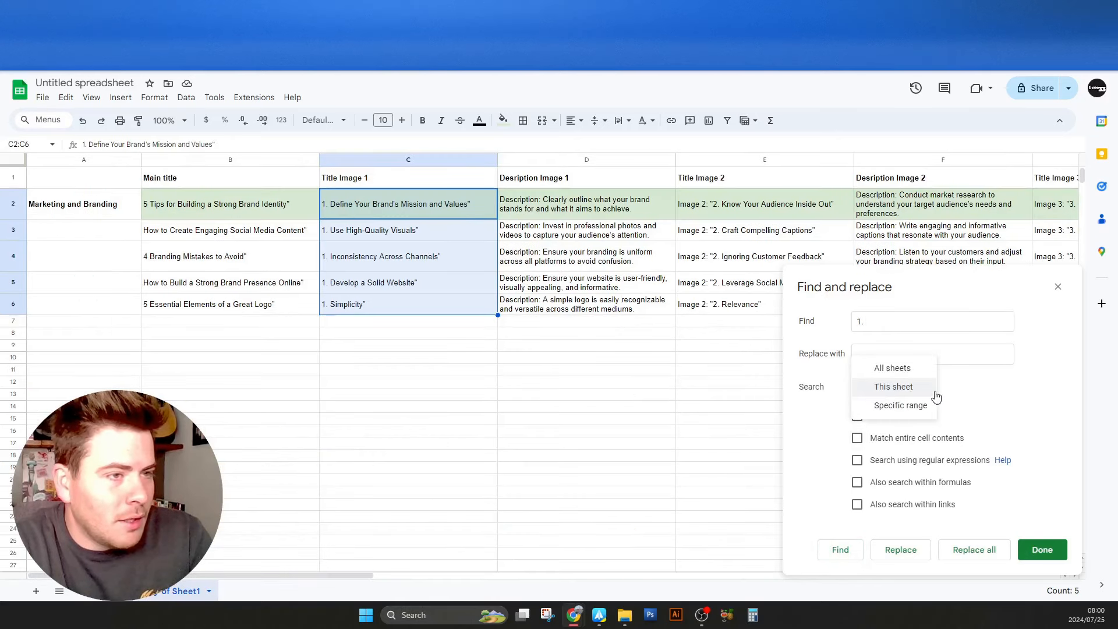
left_click(983, 401)
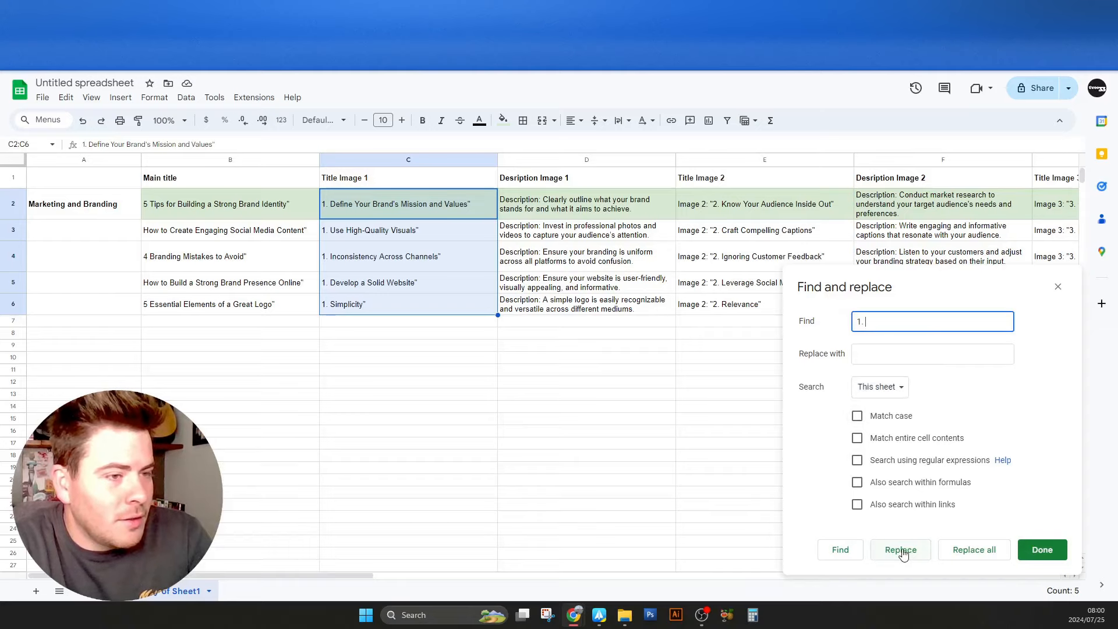
left_click(955, 552)
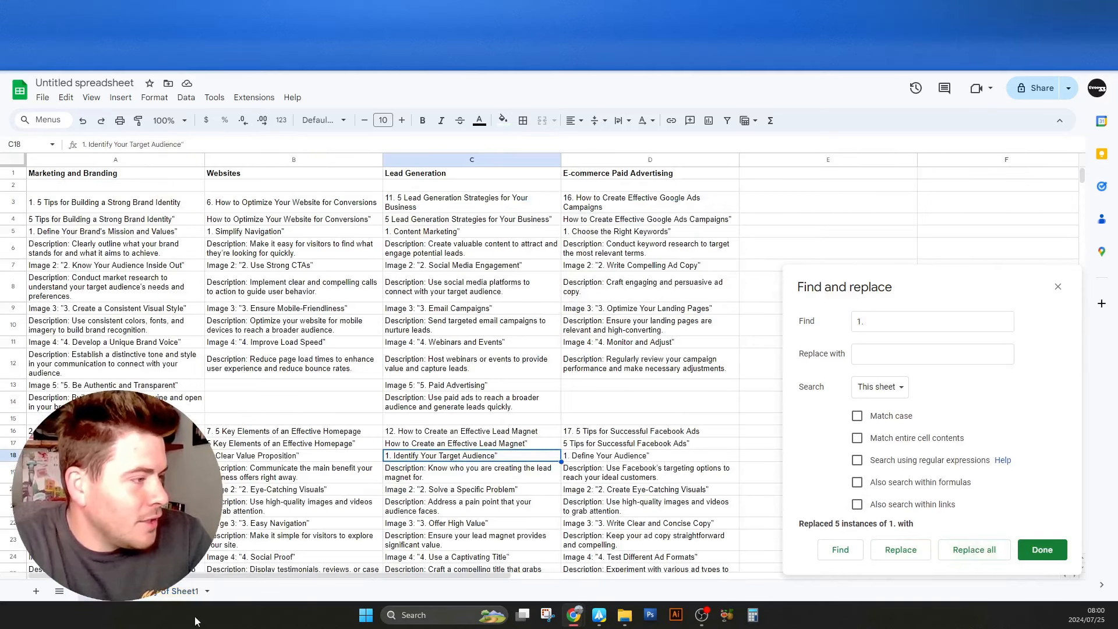
left_click(181, 590)
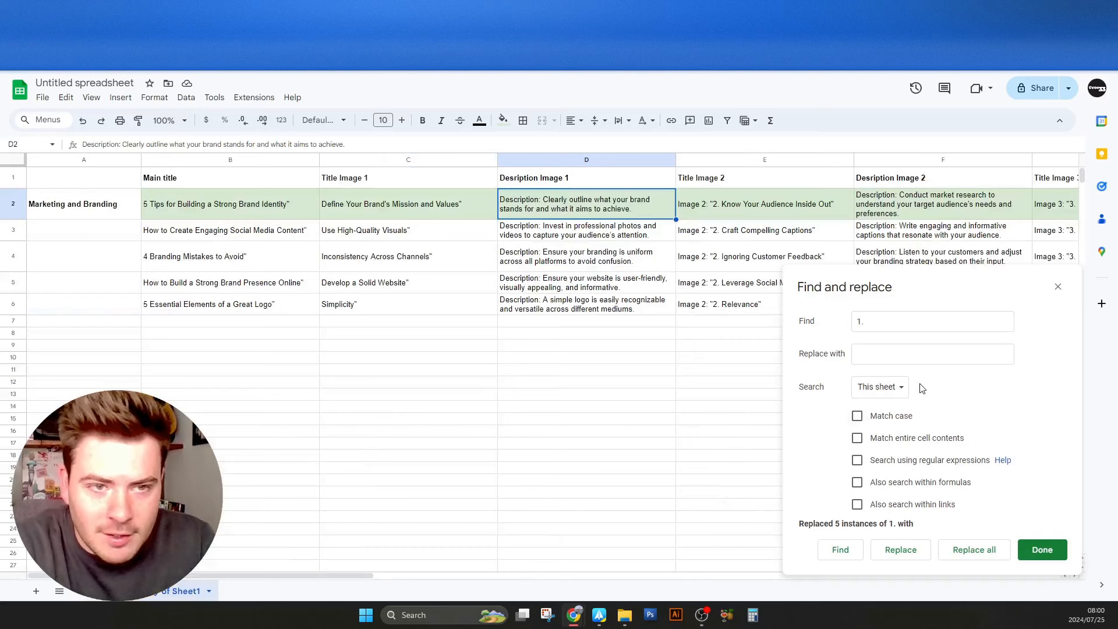
Compare the original sheet with Copy of Sheet1 and review the search scope options in Find and replace.
left_click(105, 591)
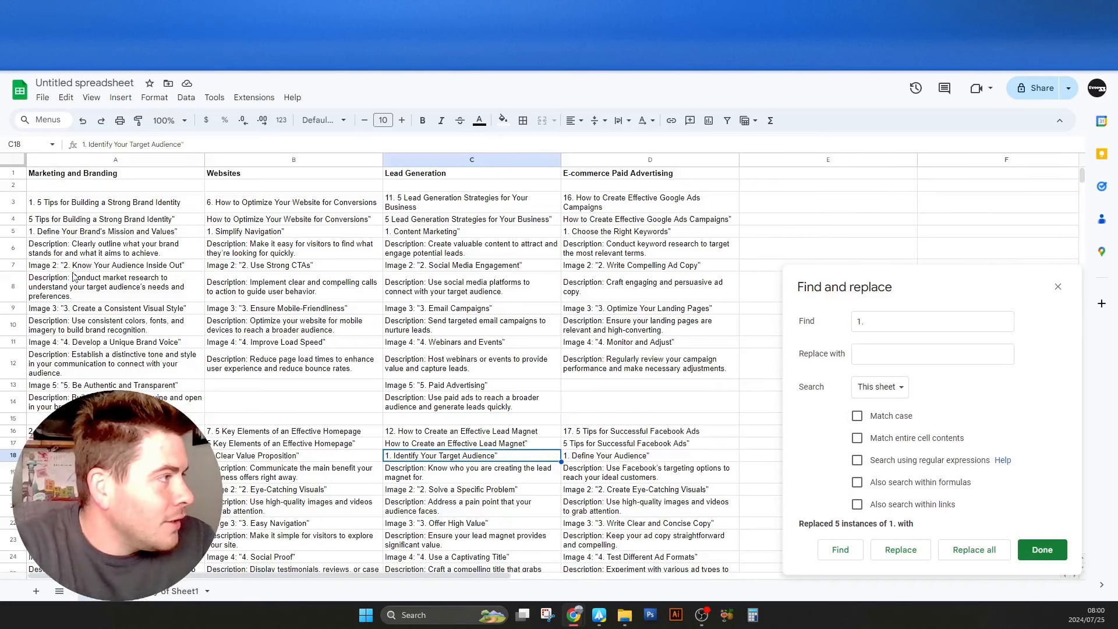
left_click(164, 593)
left_click(908, 386)
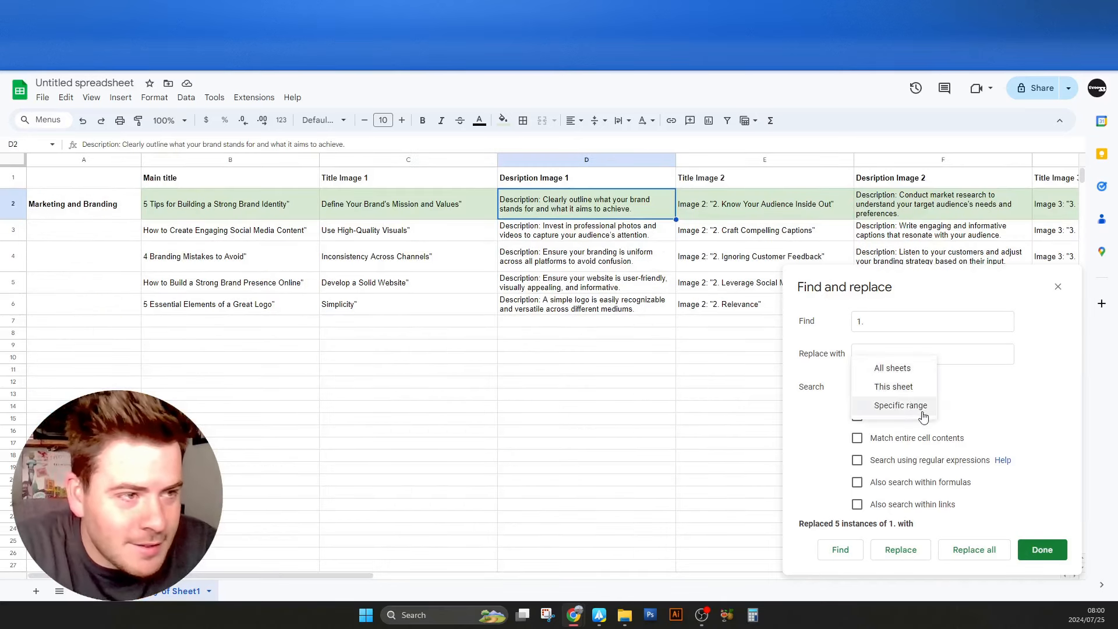
left_click(915, 386)
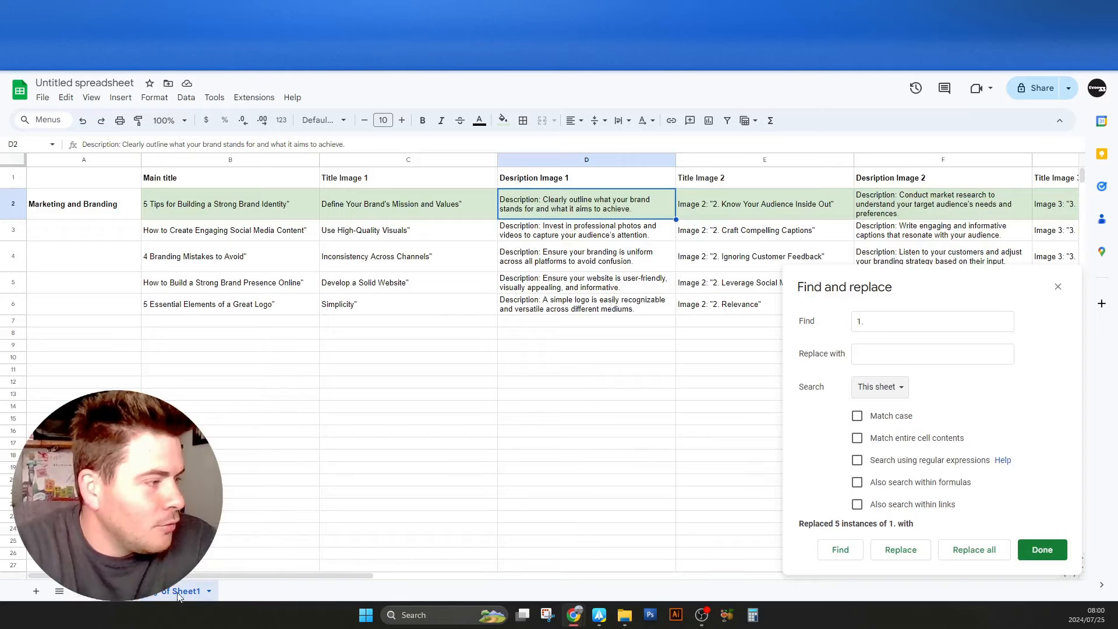
Replace every "Description:" prefix in Copy of Sheet1 with nothing.
left_click(866, 326)
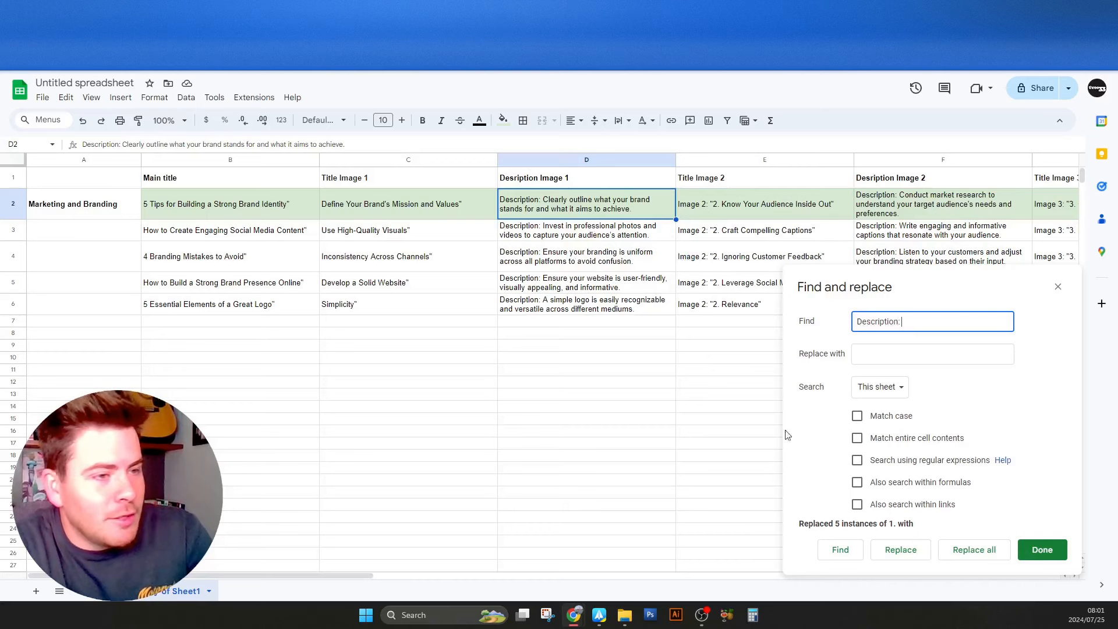
left_click(857, 551)
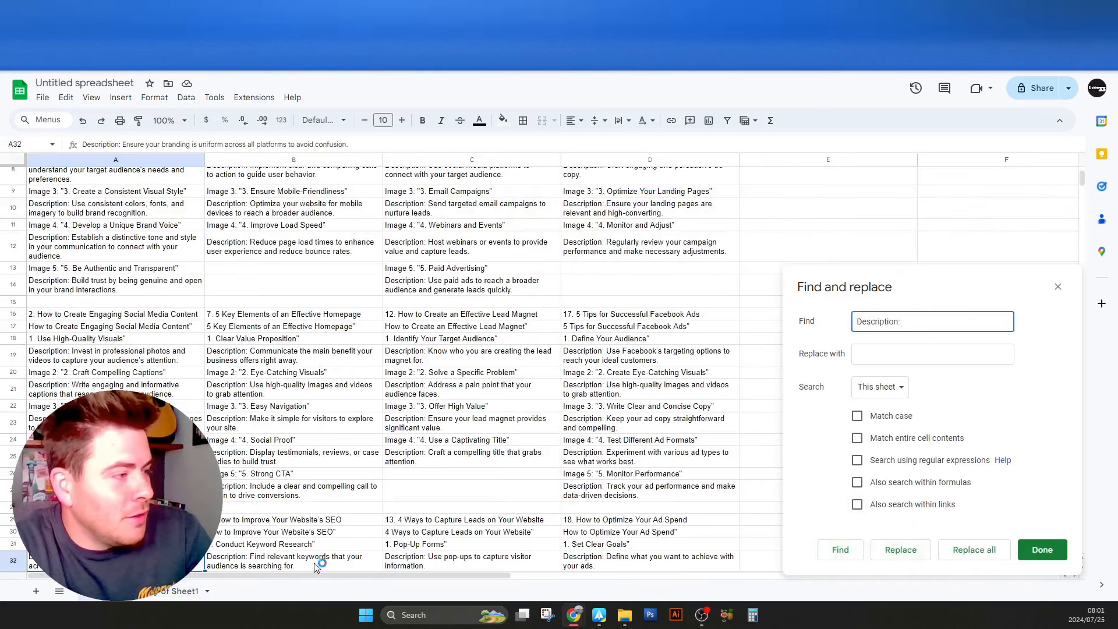
left_click(188, 592)
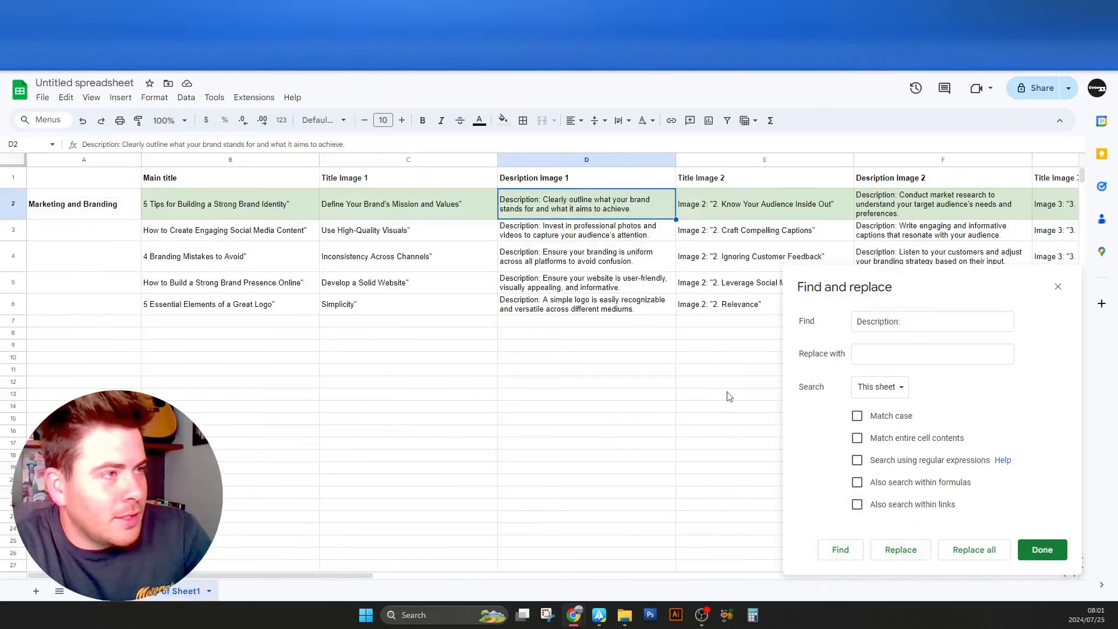
left_click(992, 555)
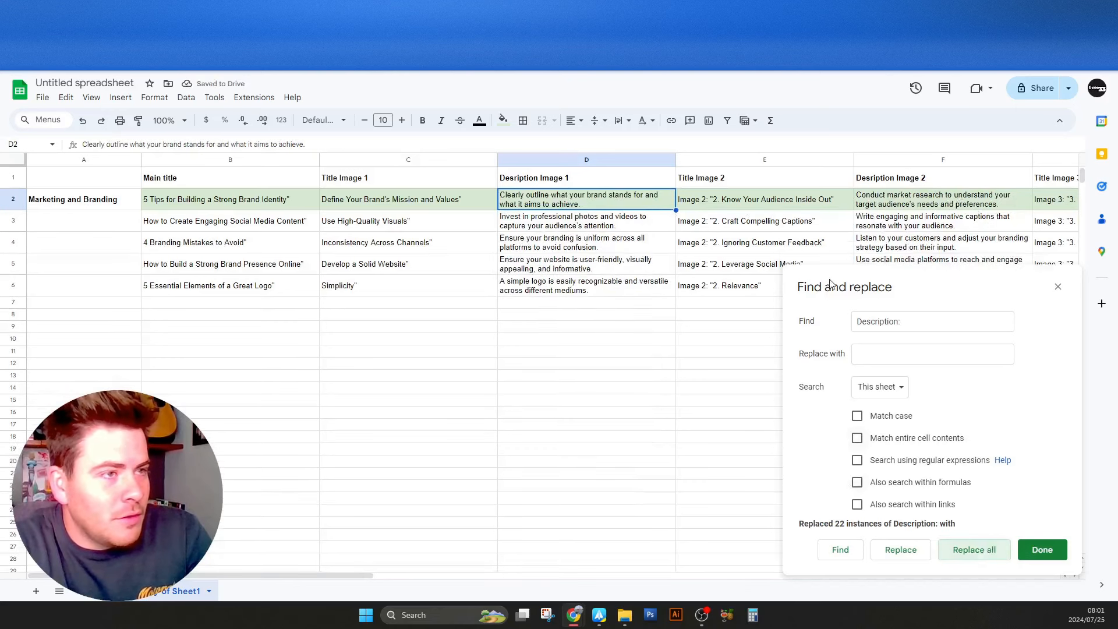
Move the Find and replace dialog off the Title Image 2 column and replace every "Image 2:" prefix with nothing.
left_click_drag(831, 284, 175, 253)
left_click_drag(251, 290, 48, 292)
type("Image")
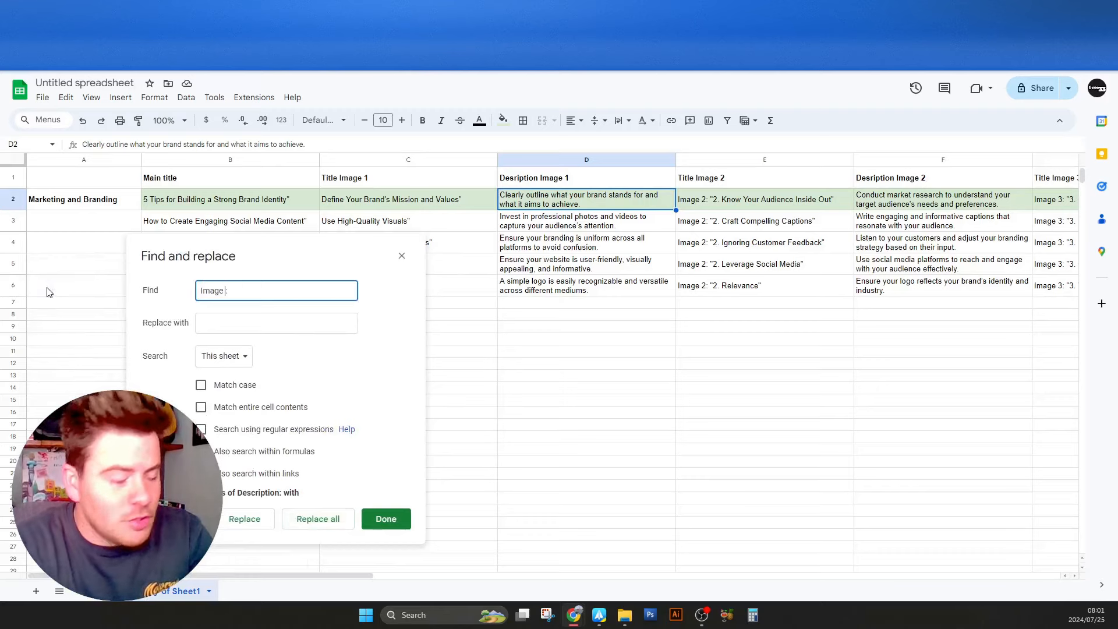
type(" 2:")
left_click(344, 524)
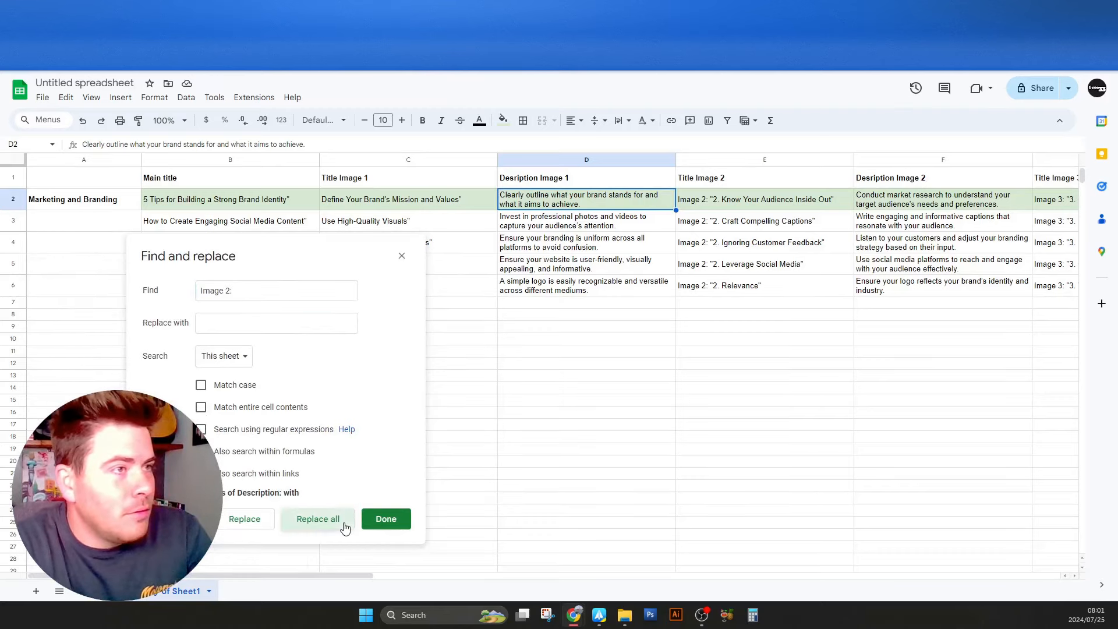
Replace every "Image 3:" prefix in Copy of Sheet1 with nothing.
left_click(239, 291)
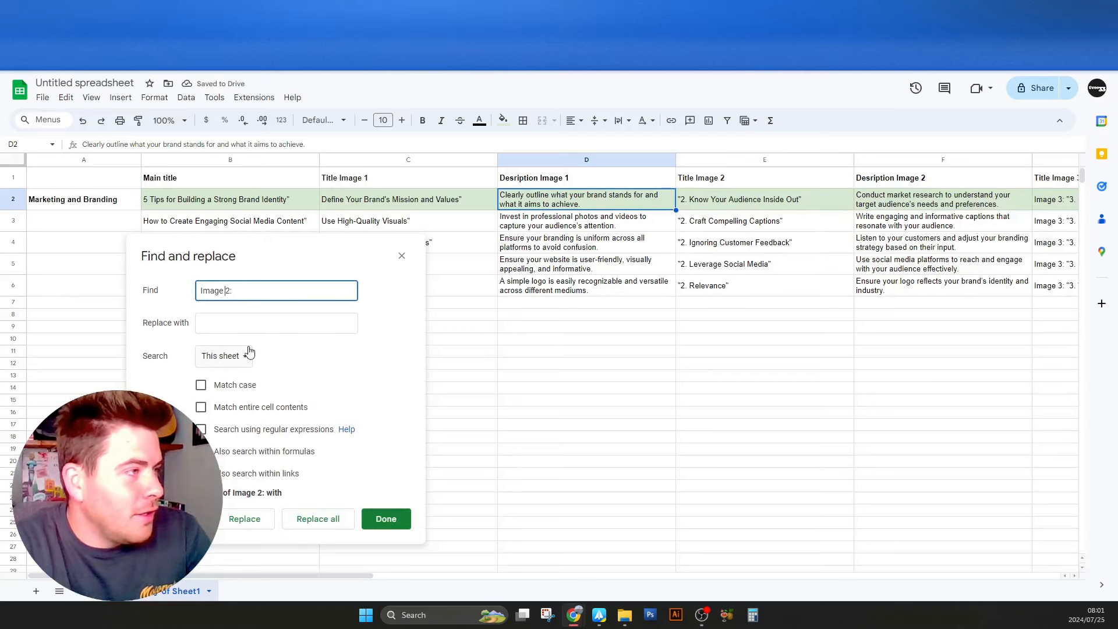
left_click(1074, 576)
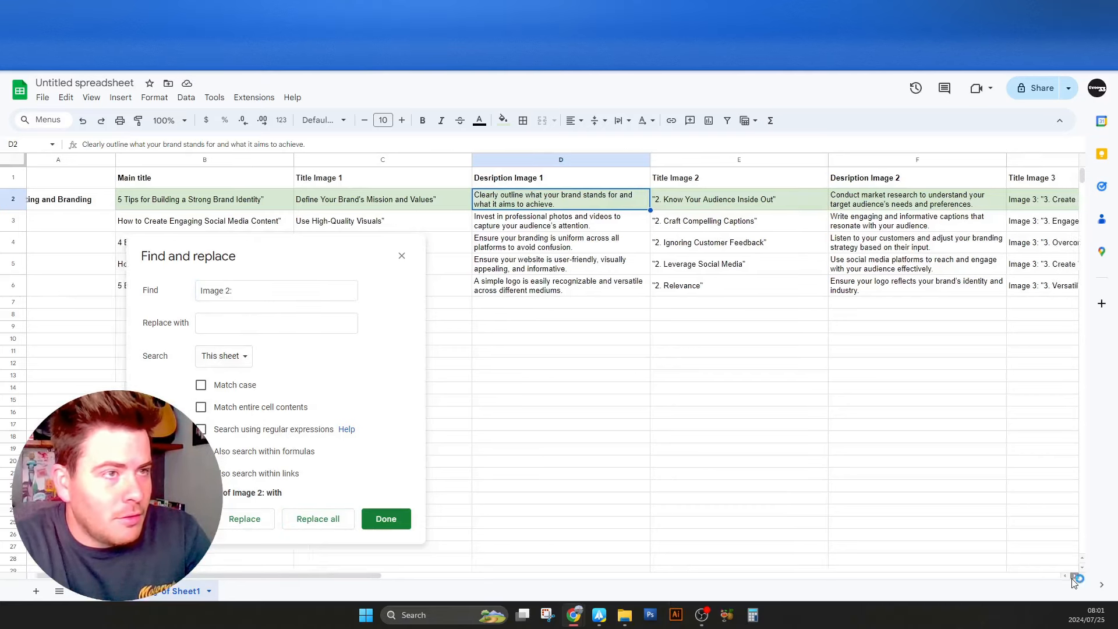
left_click_drag(1074, 576, 1074, 575)
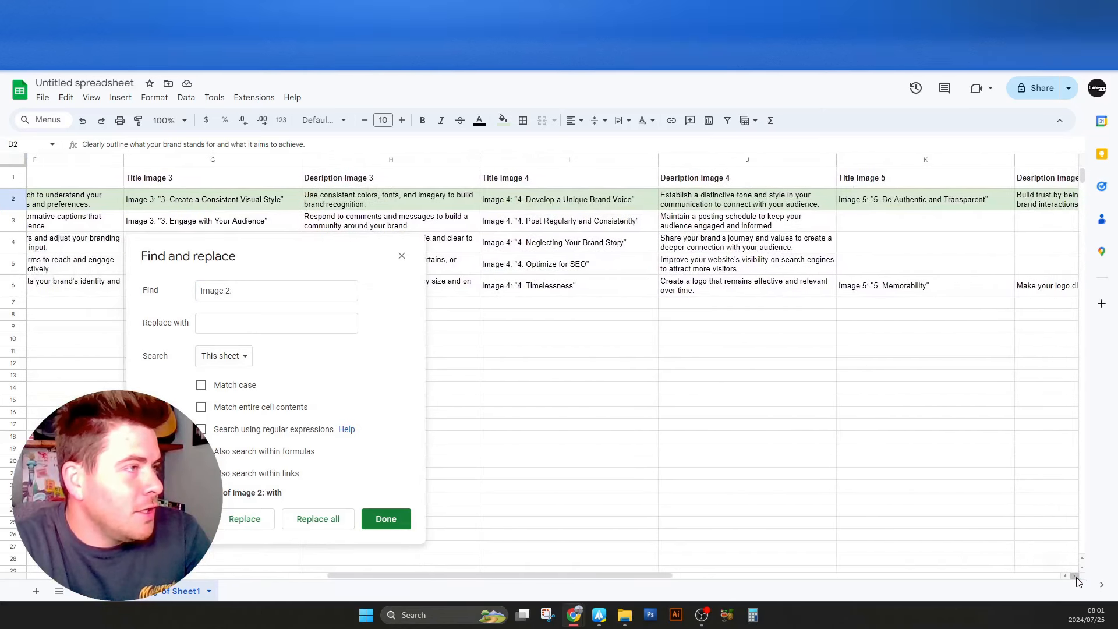
left_click(231, 289)
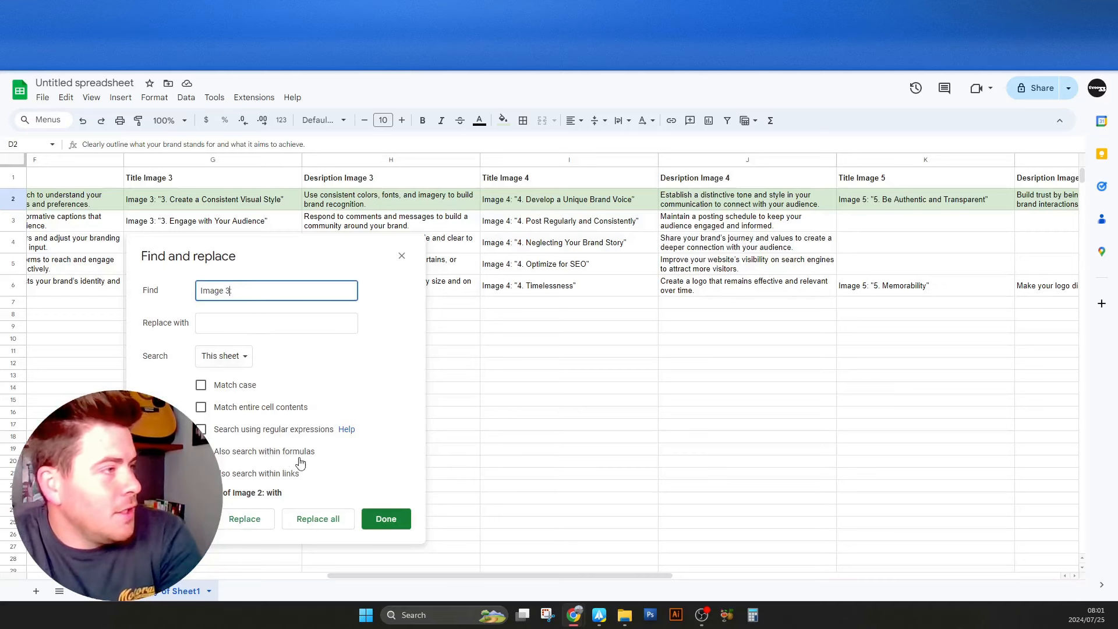
type("3:")
left_click(689, 536)
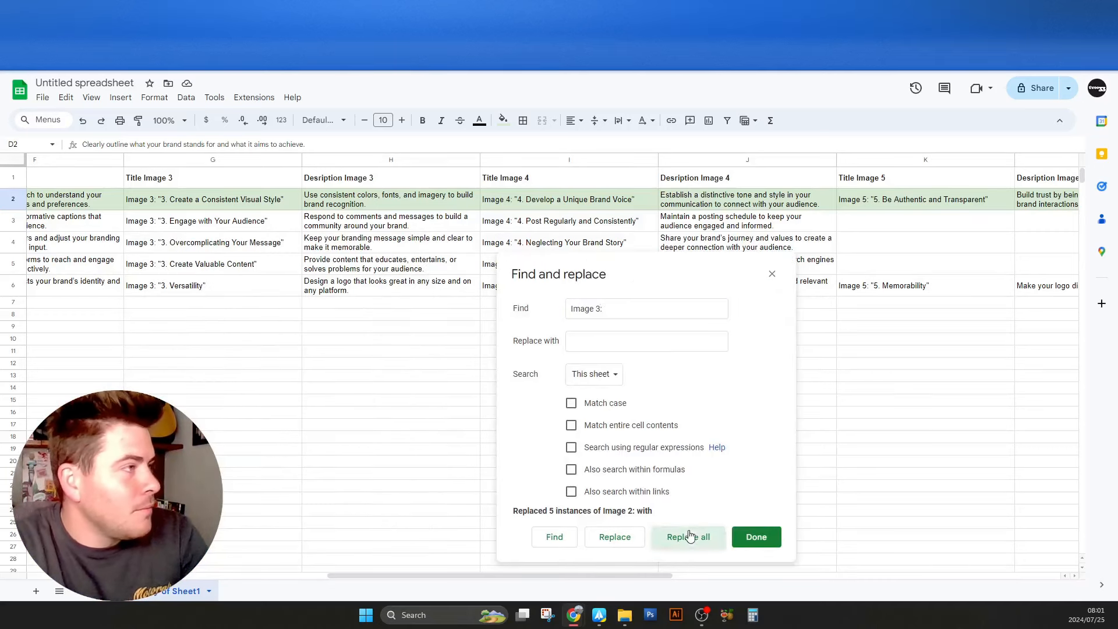
Change the search text in Find and replace to "Image 4", leaving the replacement empty.
left_click(597, 308)
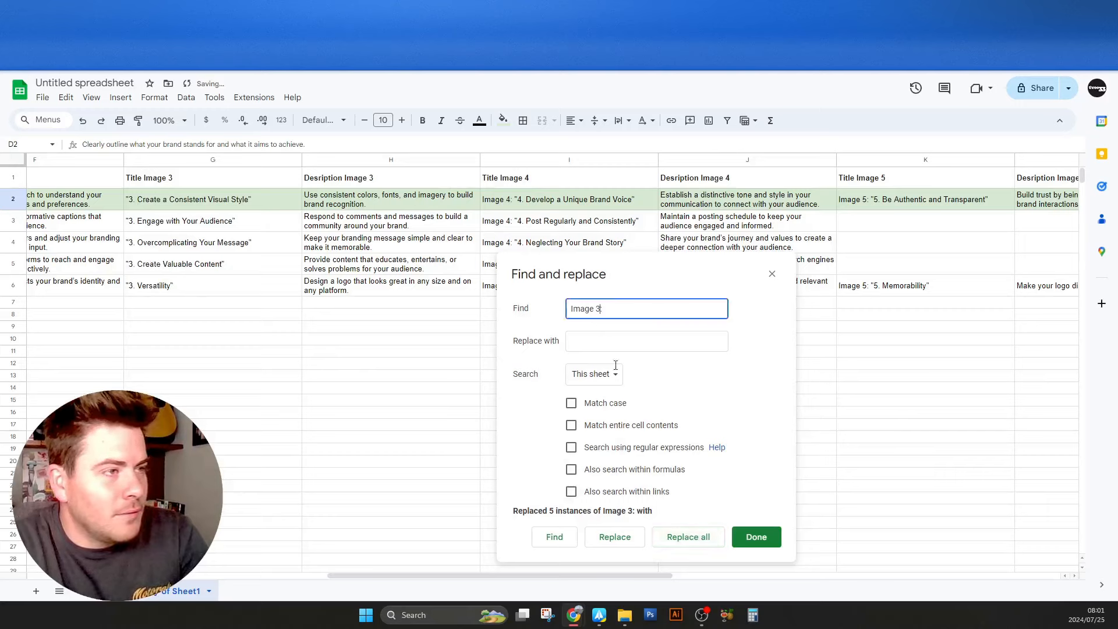
key("BackSpace")
type("4")
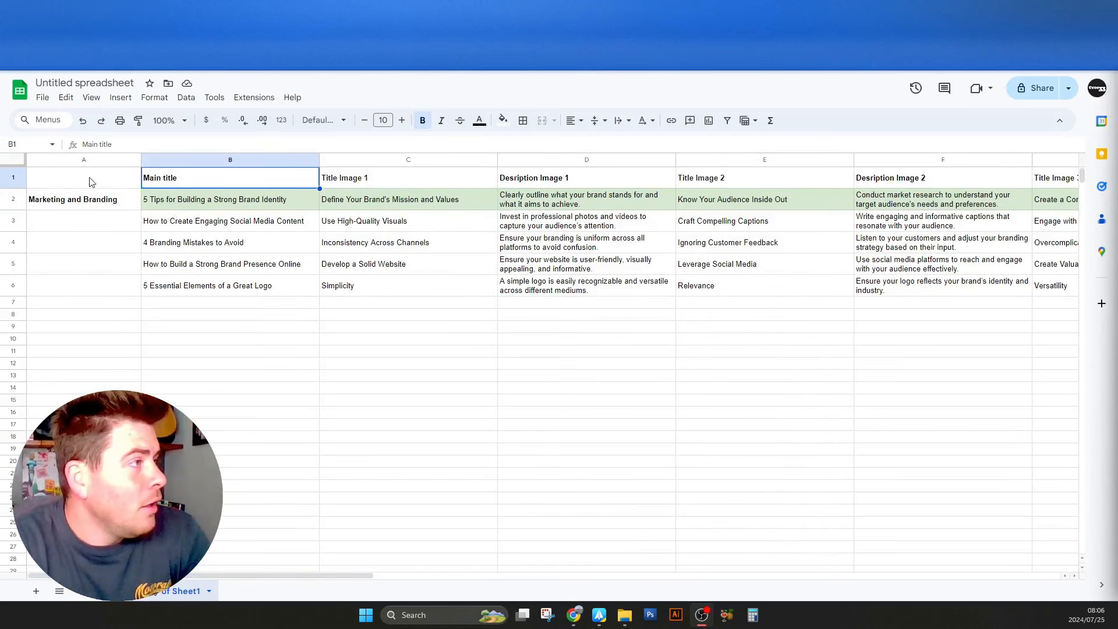
Reset the fill color of the entire Copy of Sheet1 to clear the green row highlight.
left_click(23, 162)
left_click(504, 121)
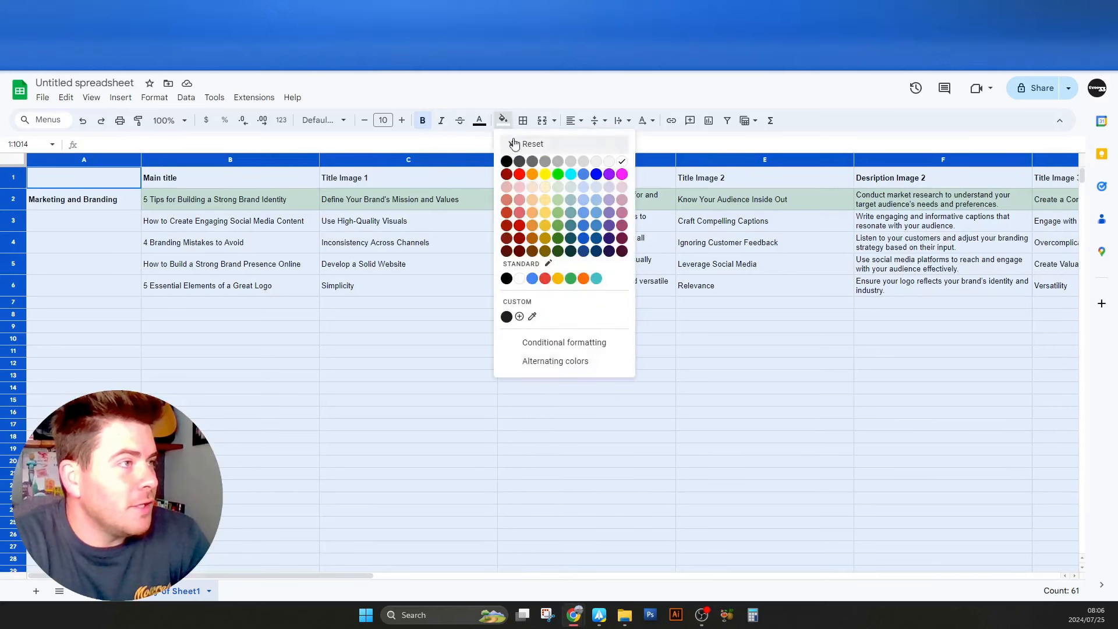
left_click(515, 142)
left_click(349, 221)
left_click(251, 200)
Download the cleaned sheet as a comma-separated values file named Untitled spreadsheet - Copy of Sheet1.csv.
left_click(45, 101)
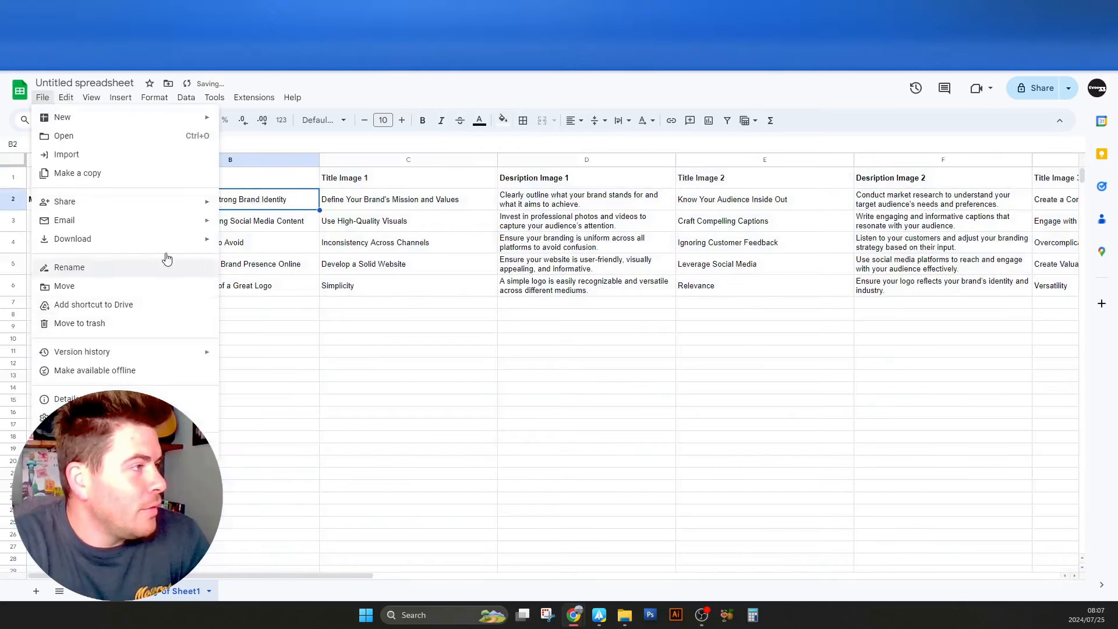
mouse_move(169, 240)
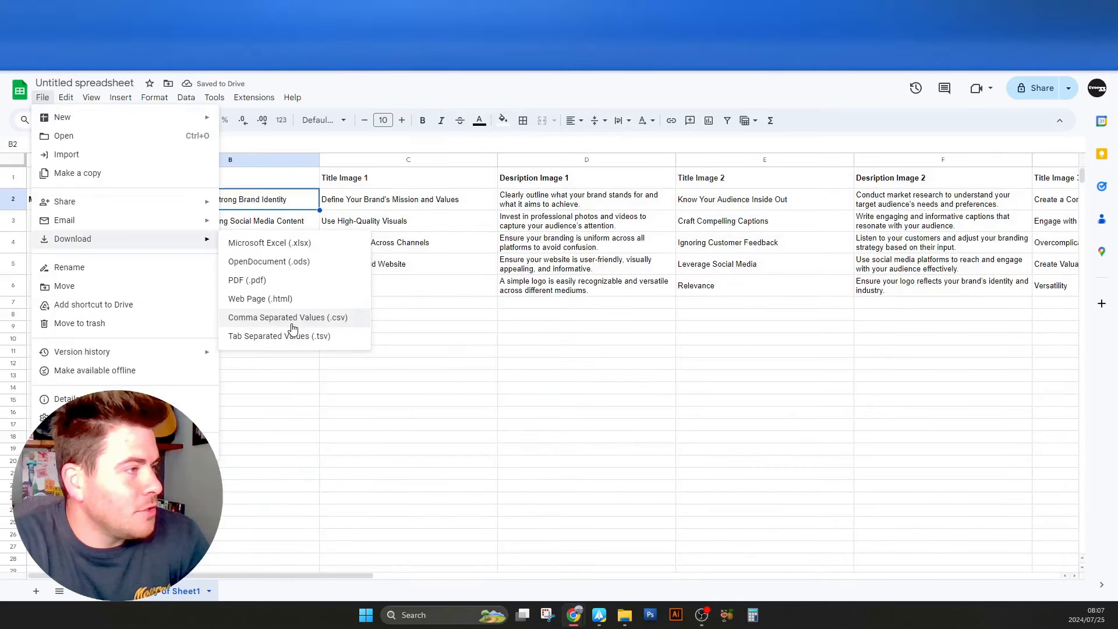
left_click(357, 321)
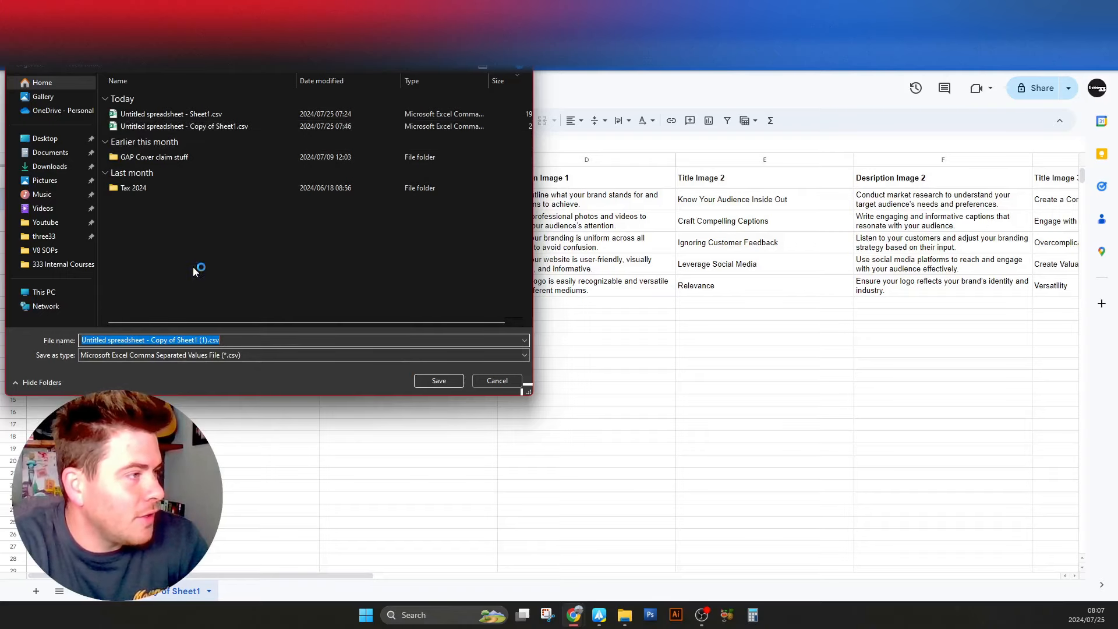
key("Return")
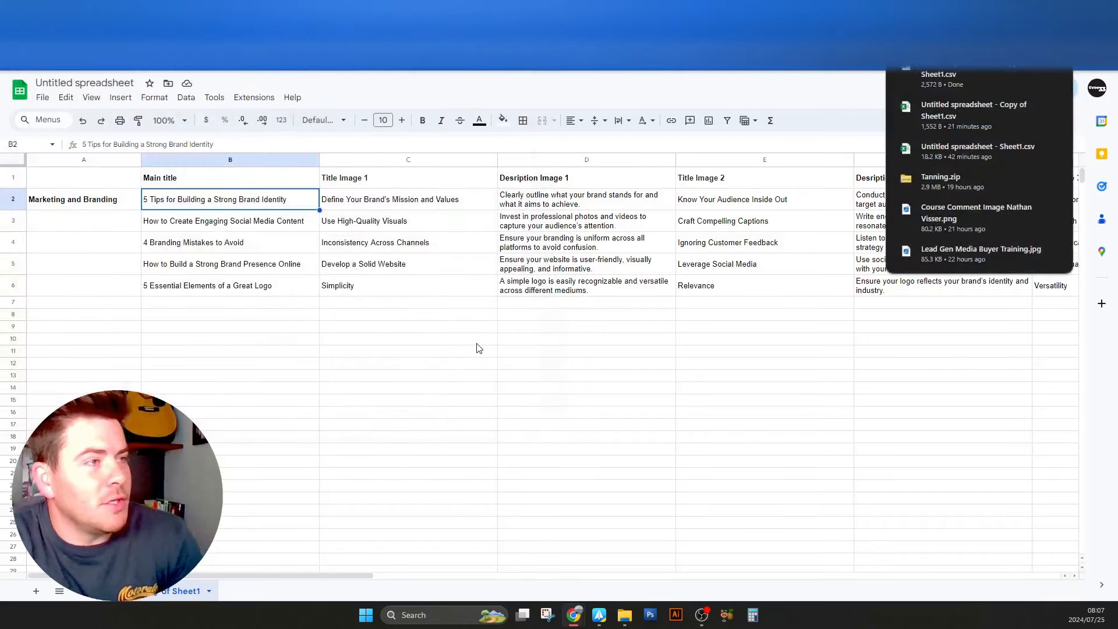
left_click(707, 291)
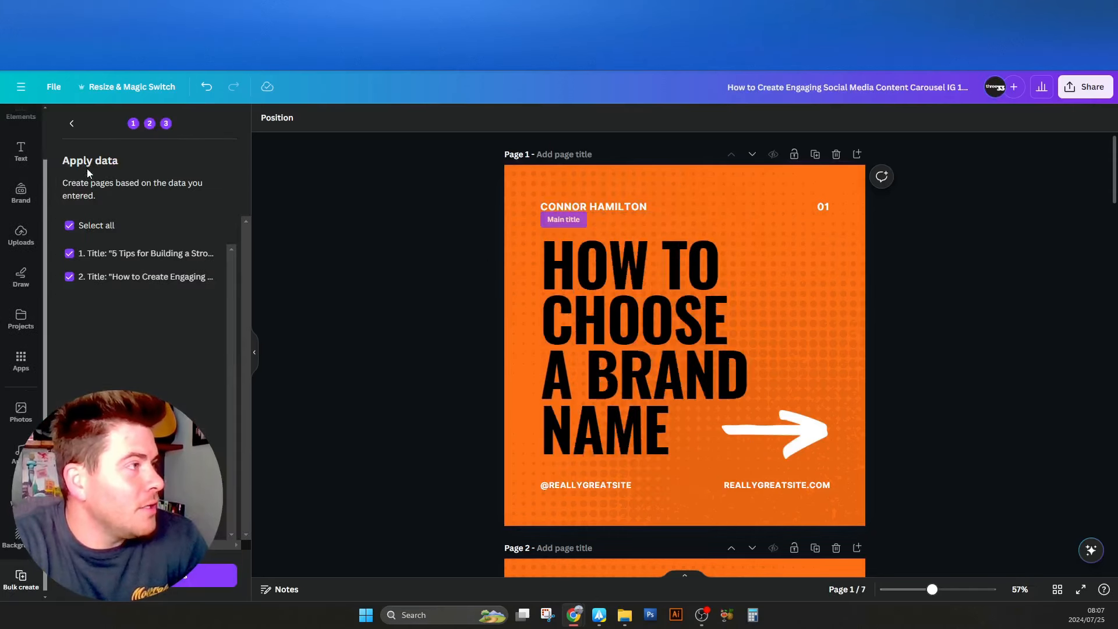
In Canva, return Bulk create to the Add your data stage and upload Untitled spreadsheet - Copy of Sheet1.csv.
left_click(71, 122)
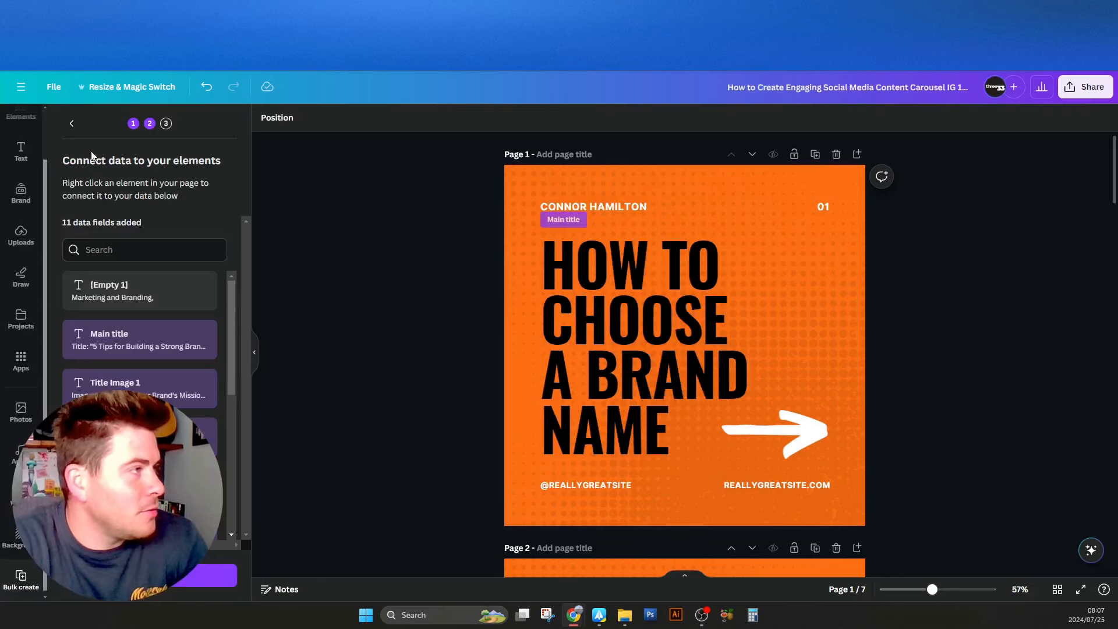
left_click(71, 123)
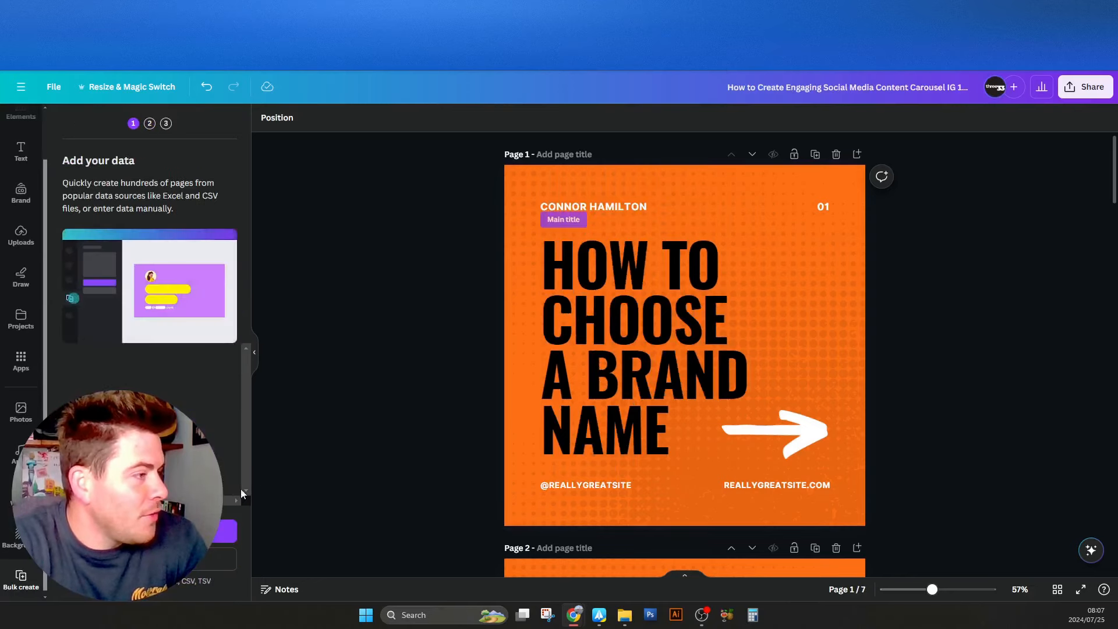
scroll(26, 575, "down", 1)
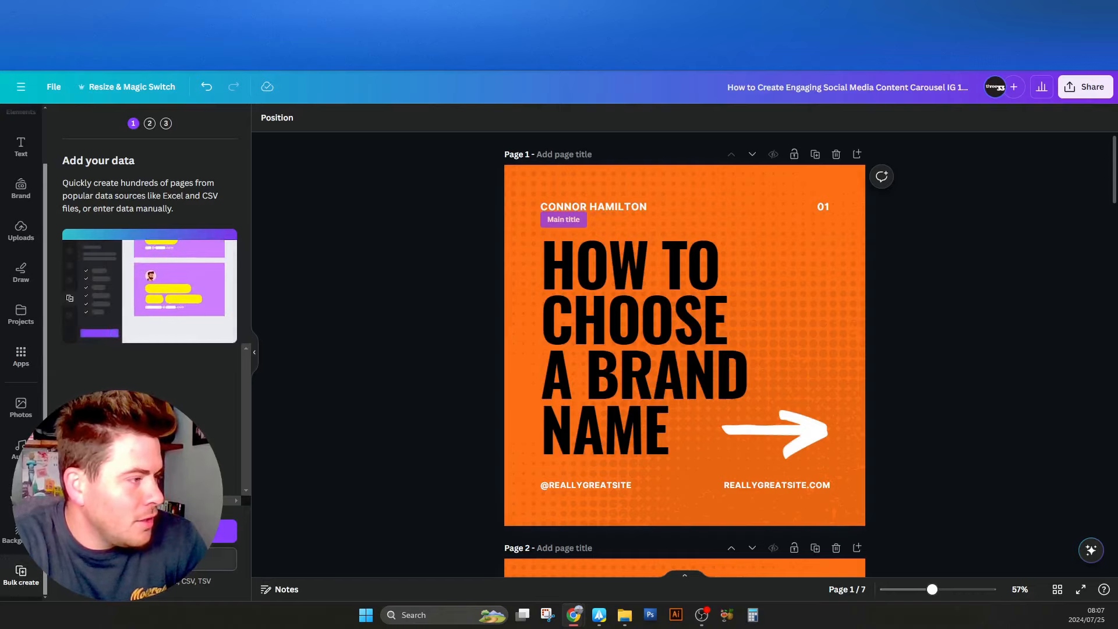
left_click(204, 567)
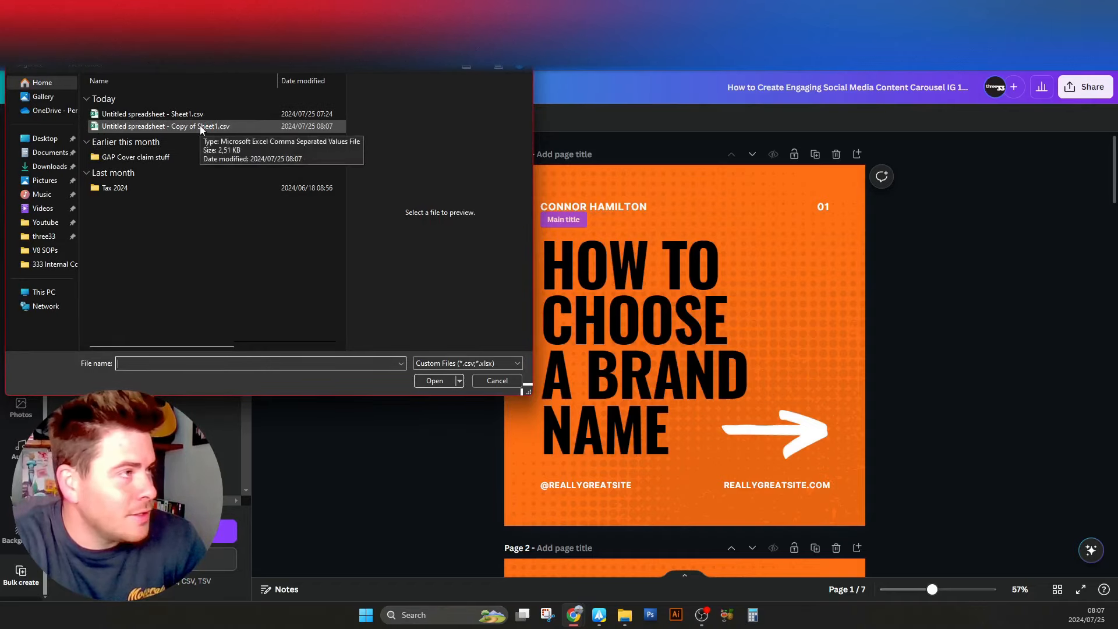
double_click(212, 128)
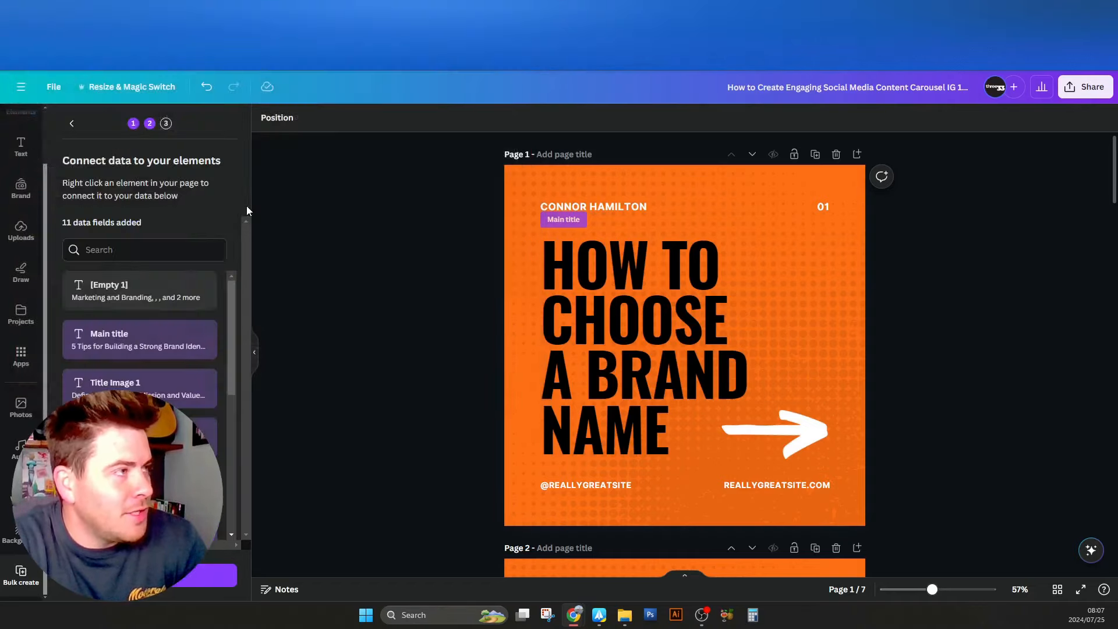
Review the imported data fields and the Connect data options for the large heading on page 1.
scroll(218, 382, "down", 5)
scroll(221, 395, "up", 5)
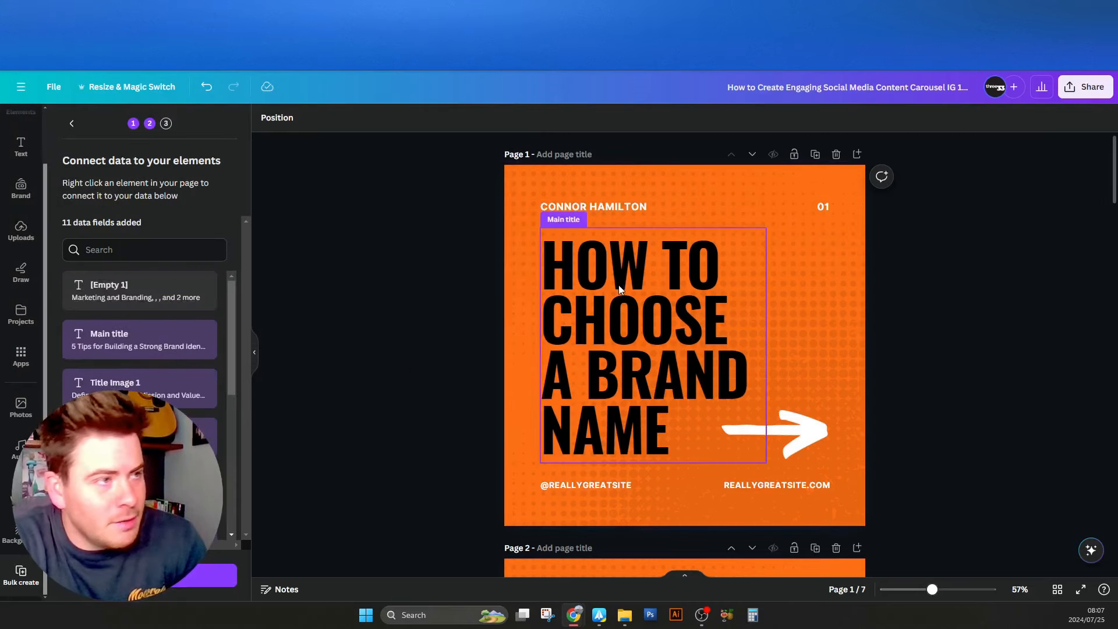
scroll(193, 380, "down", 5)
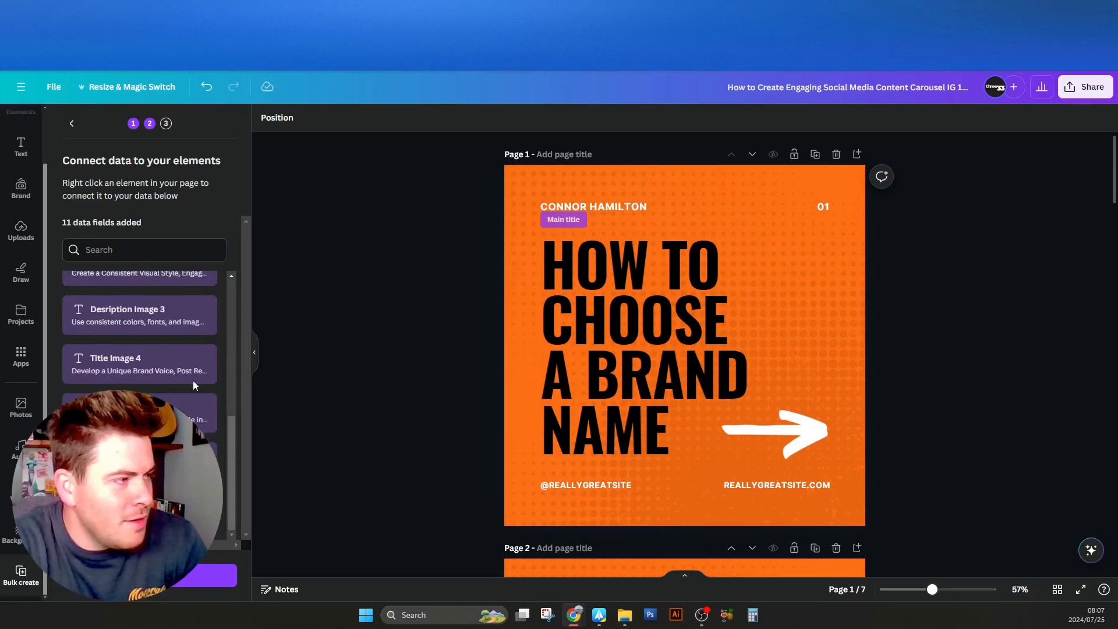
scroll(194, 379, "up", 5)
right_click(635, 289)
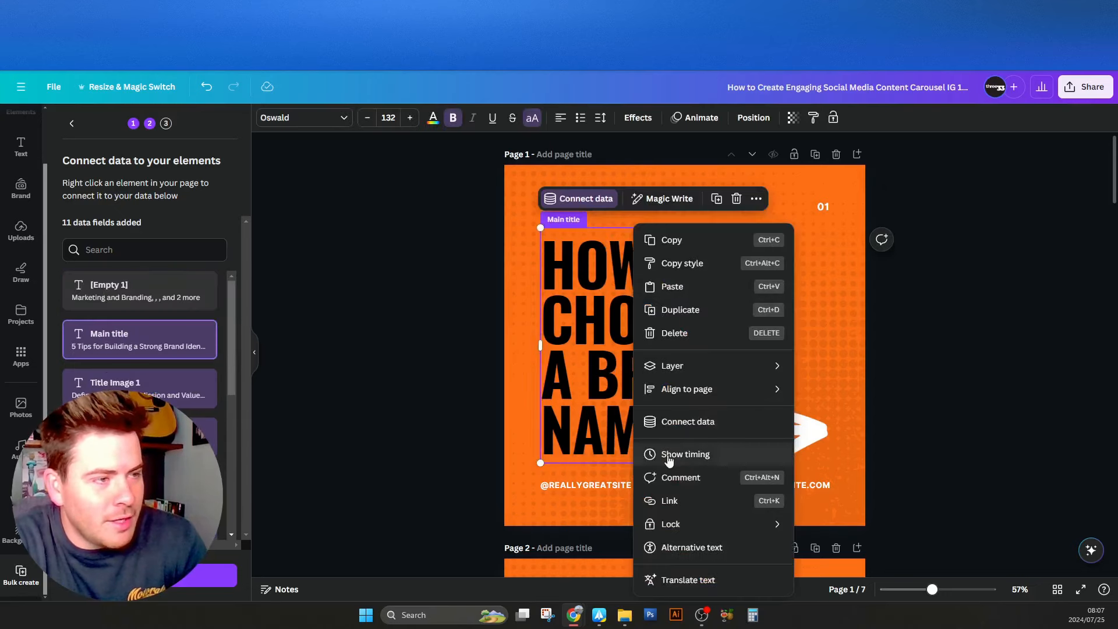
left_click(720, 424)
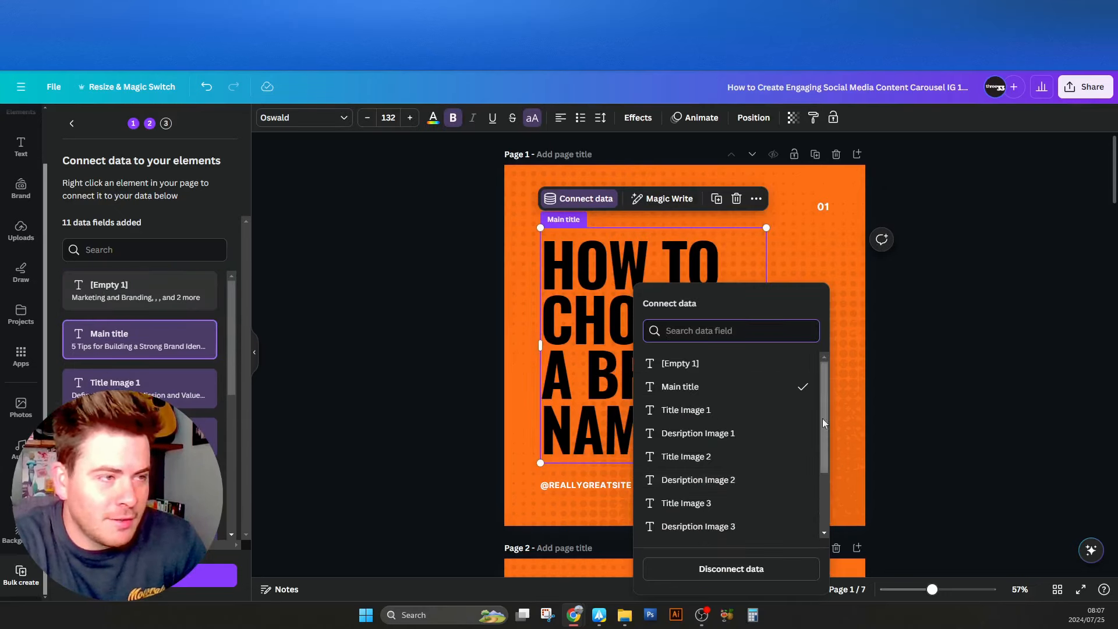
scroll(769, 491, "down", 3)
scroll(779, 499, "up", 3)
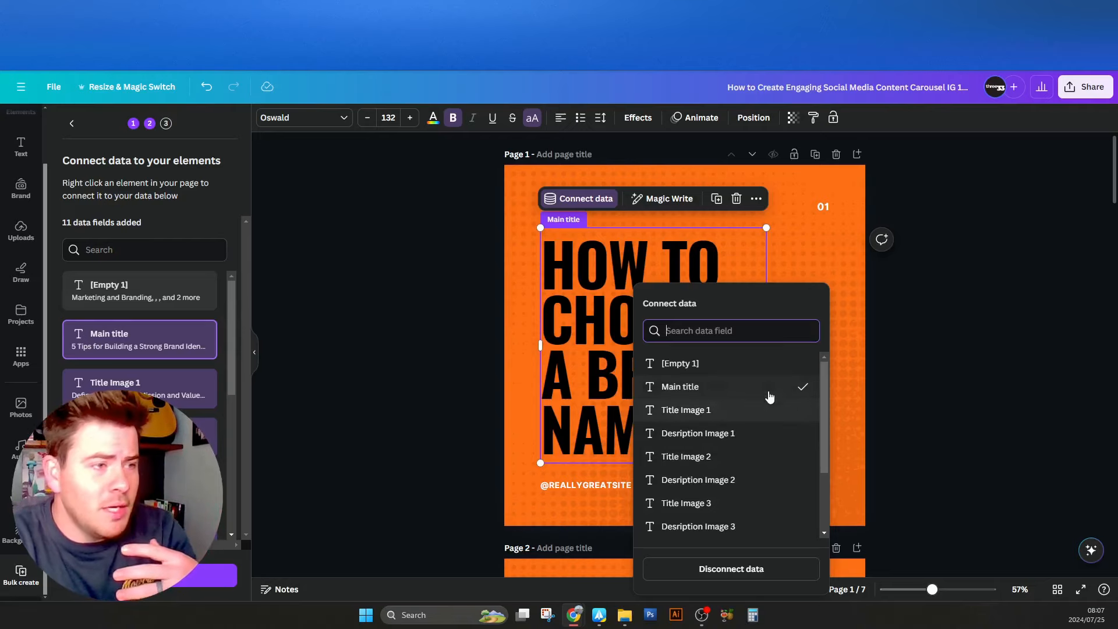
left_click_drag(827, 420, 805, 348)
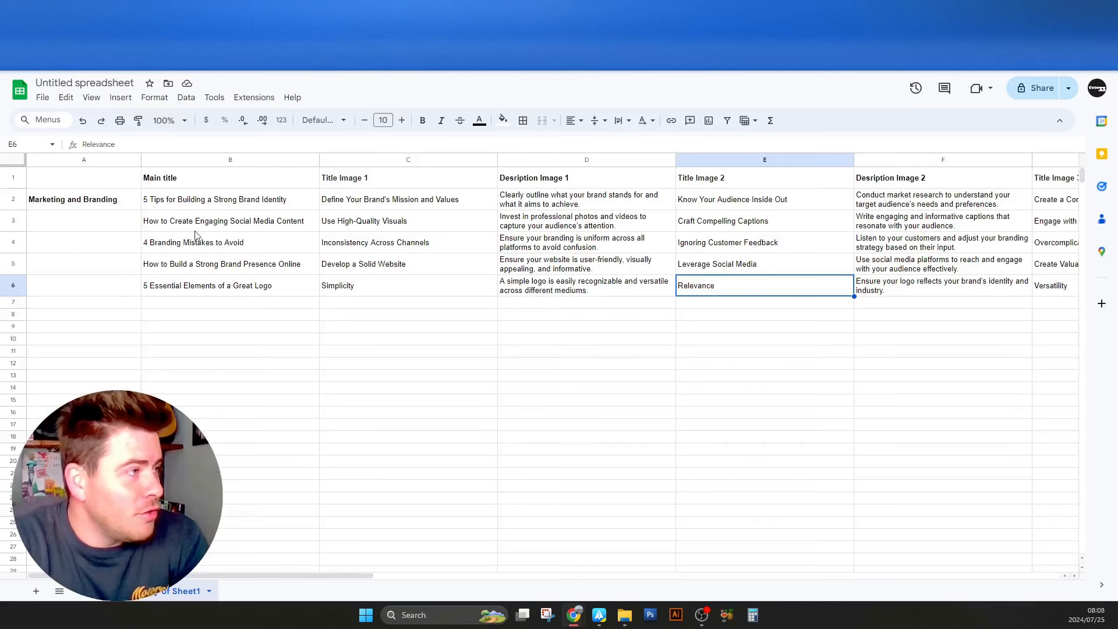
Switch back to the spreadsheet and select the main titles in B2:B6.
left_click_drag(205, 204, 224, 297)
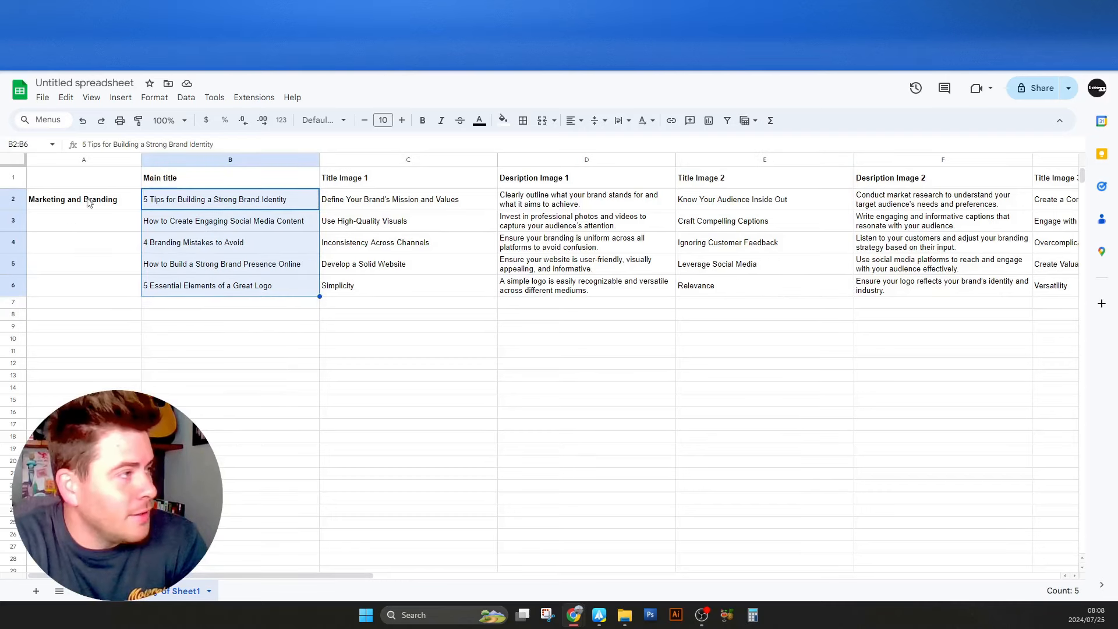